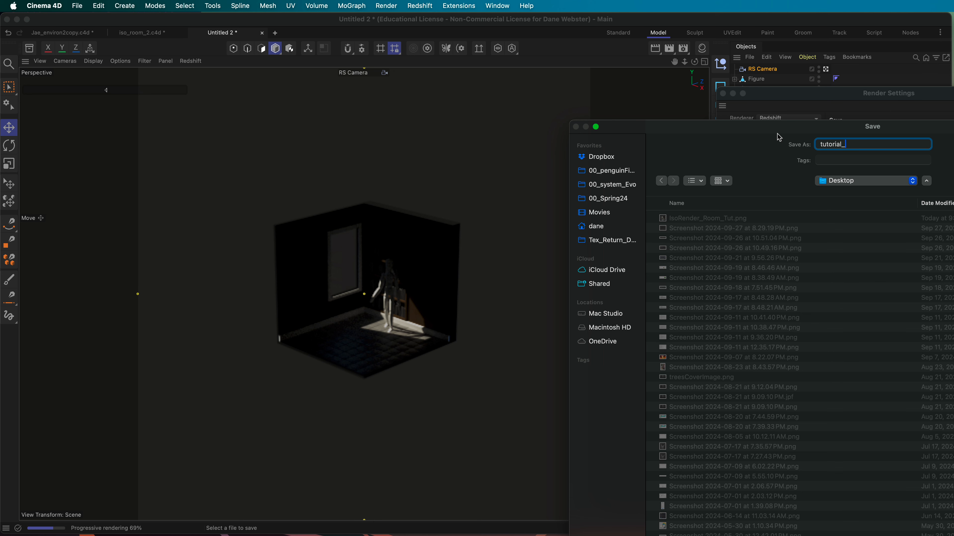
Step: Save renders to the Desktop as tutorial_RenderSettings and set Redshift Bucket Quality to High
text(Rend)
key(Return)
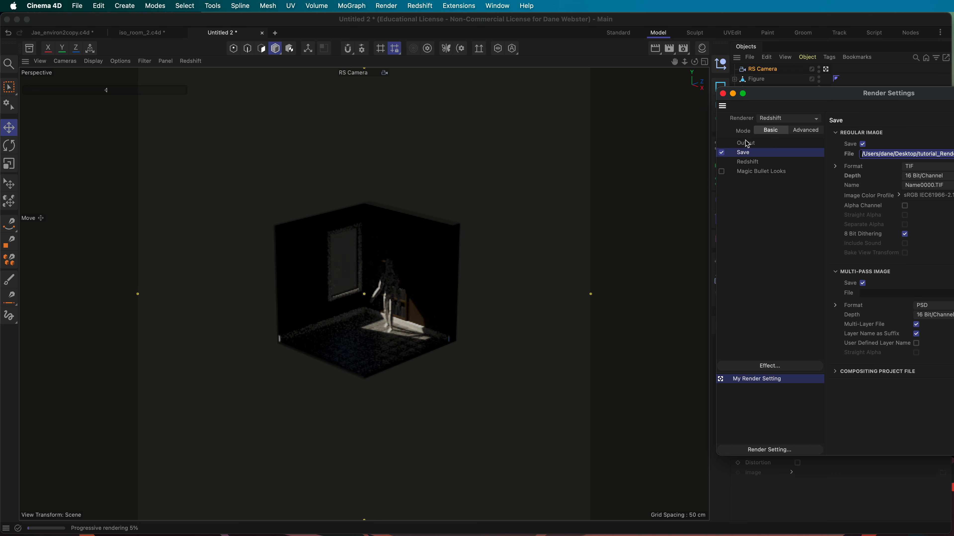
click(747, 143)
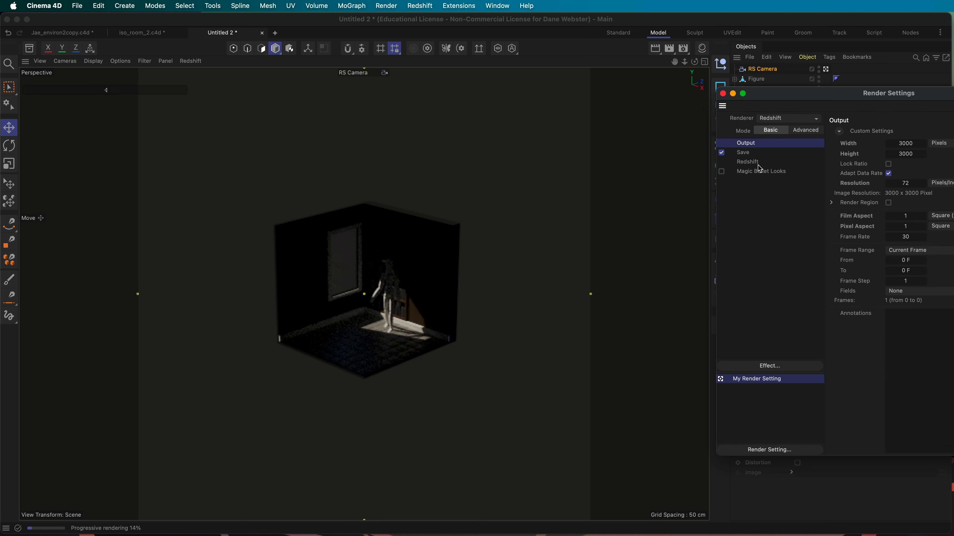
click(747, 162)
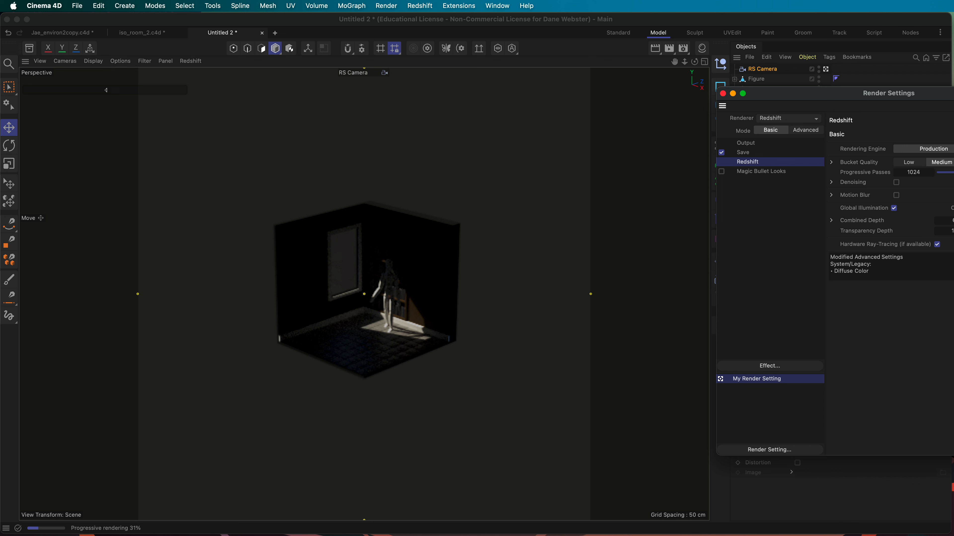
click(953, 162)
click(723, 94)
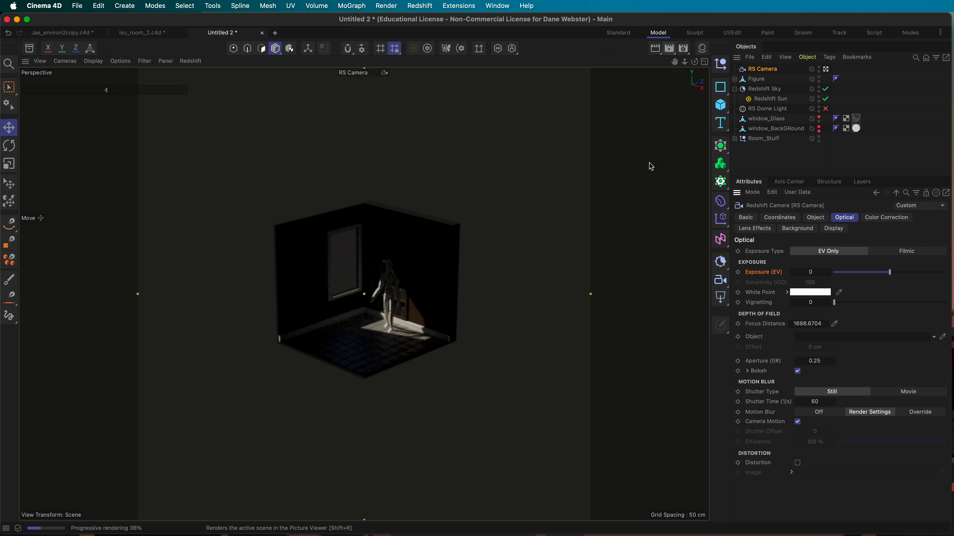
Step: Move the Picture Viewer and RS Feedback Display aside, then close the viewer and stop rendering
drag(807, 47, 225, 47)
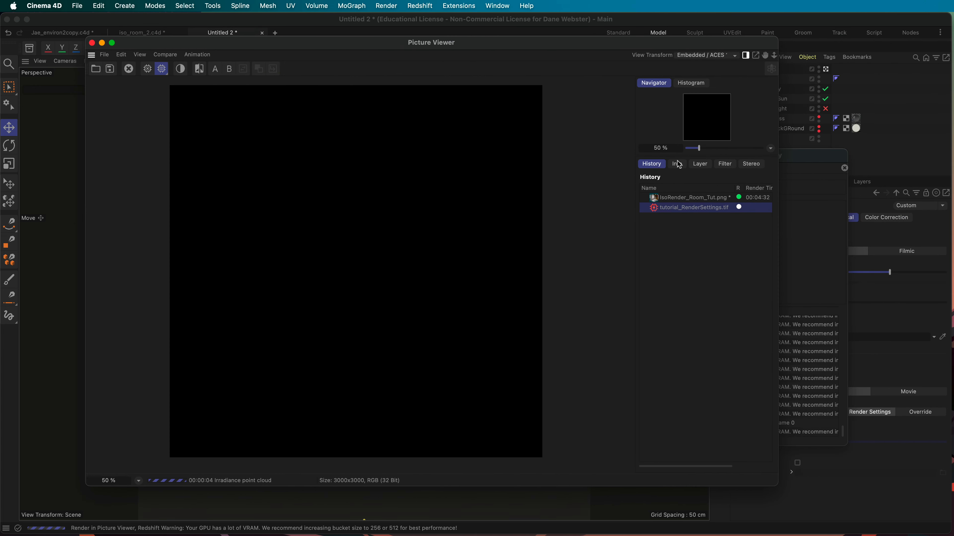
drag(801, 158, 953, 172)
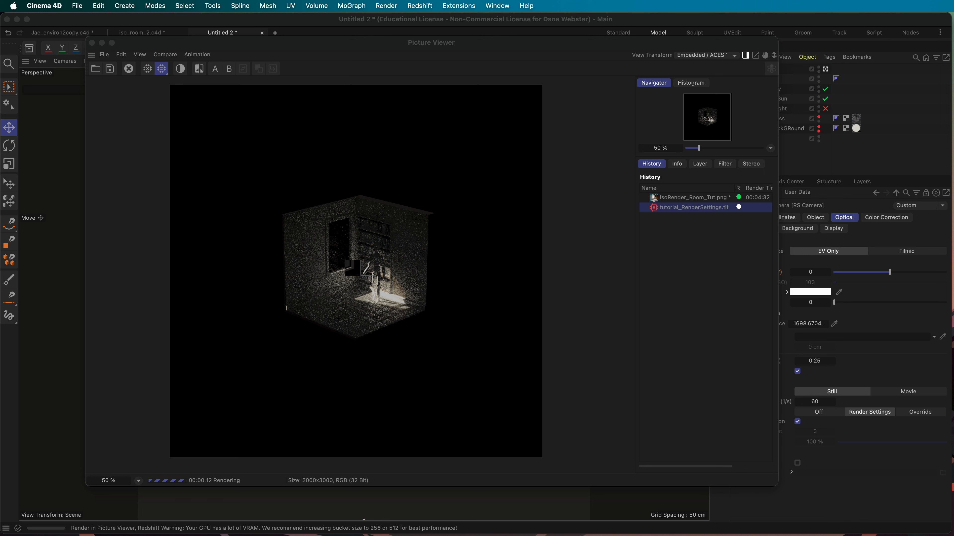
click(217, 234)
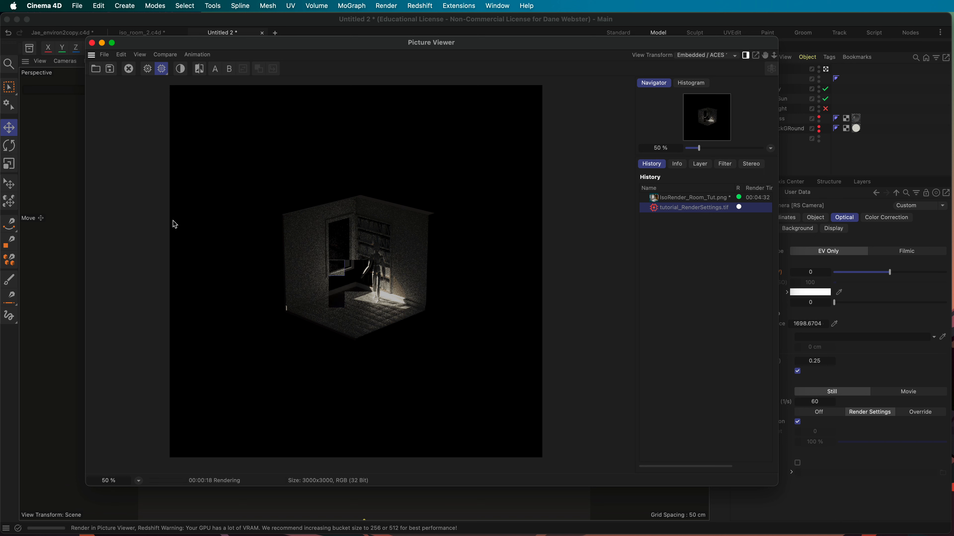
click(91, 43)
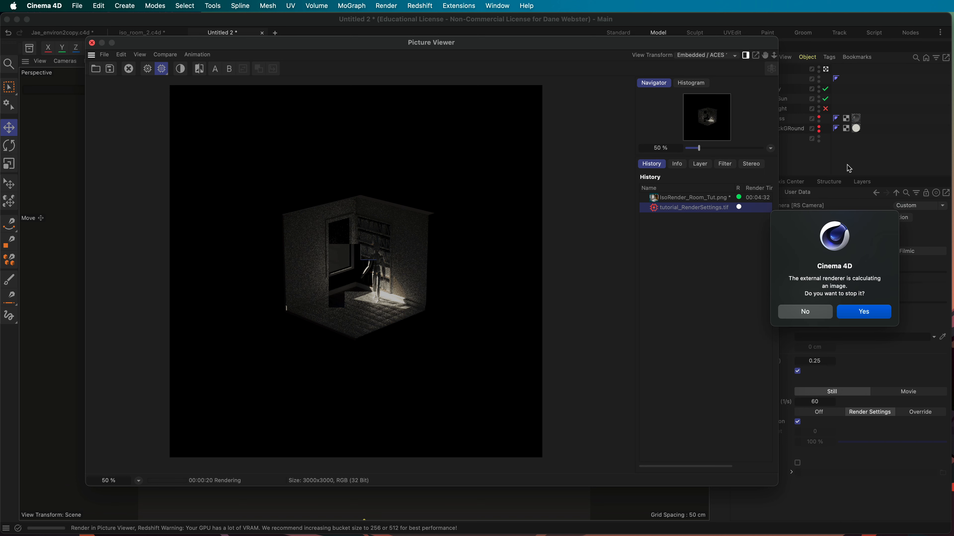
click(849, 311)
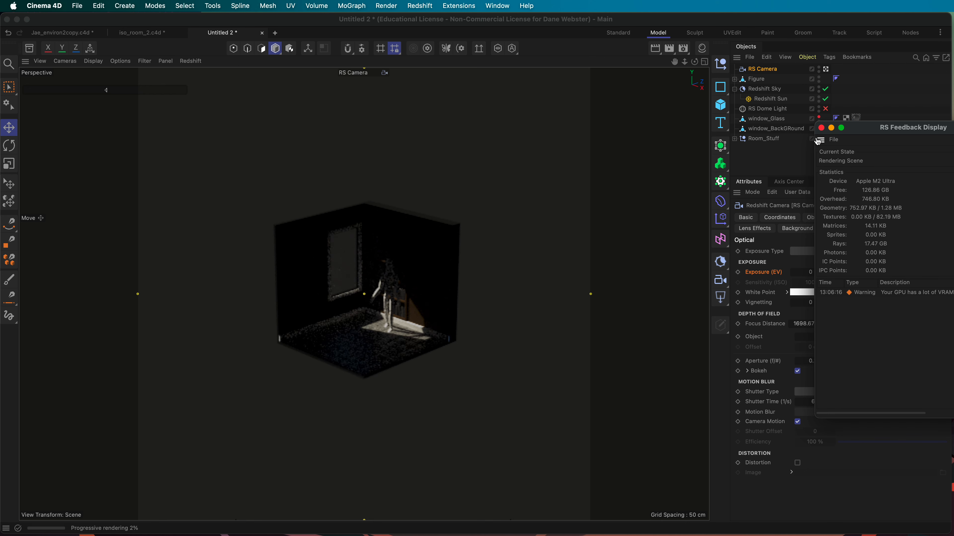
Step: Close the RS Feedback Display and toggle the viewport's Redshift IPR off
click(821, 128)
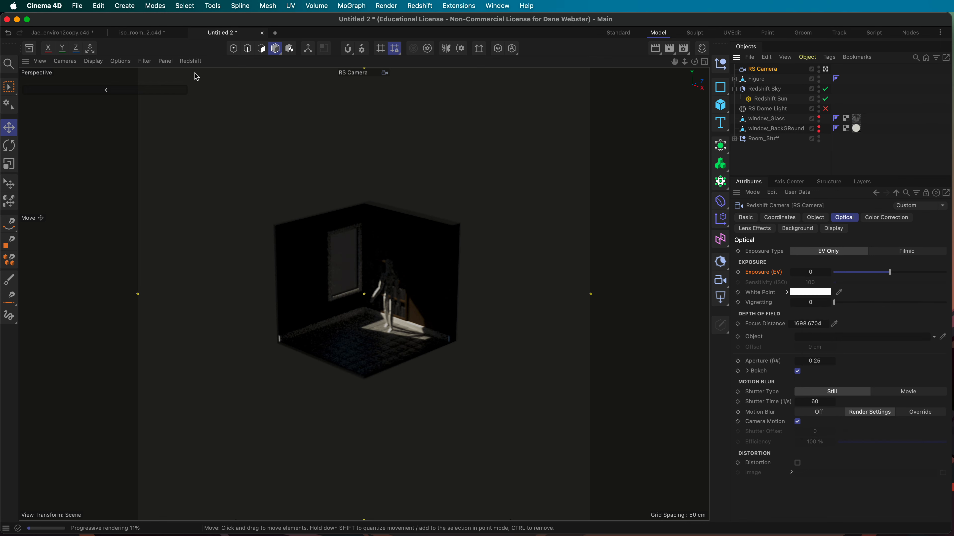
click(190, 61)
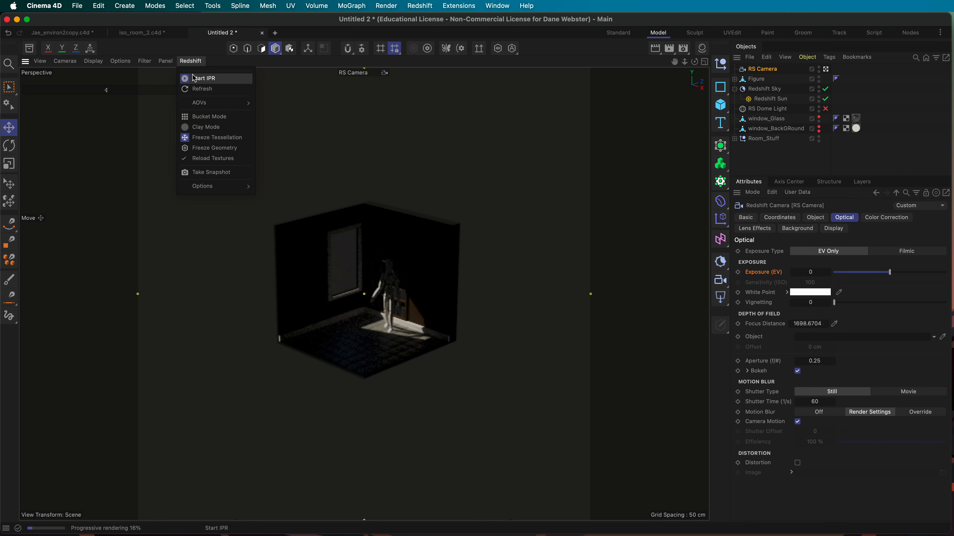
click(199, 77)
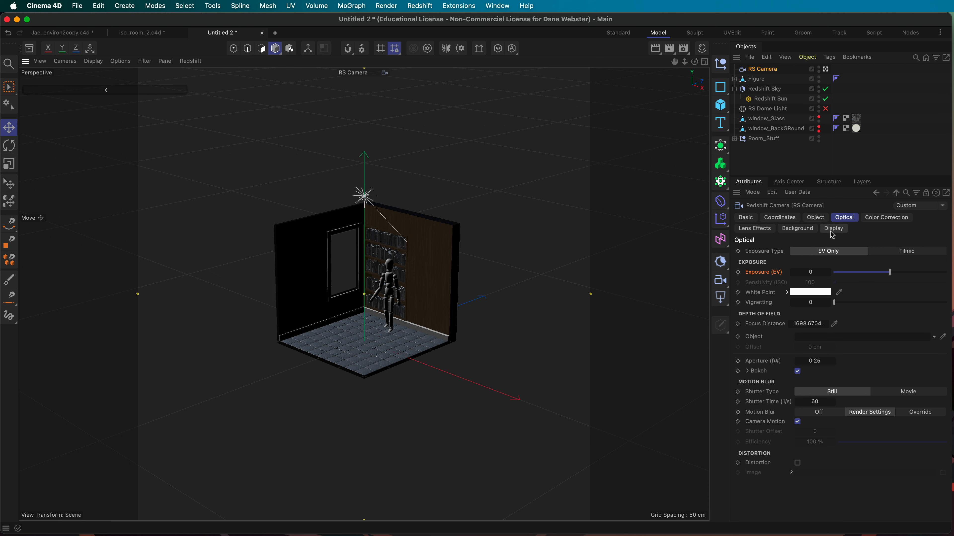
Step: Show the RS Camera's lens settings and undo an accidental viewport zoom
click(816, 219)
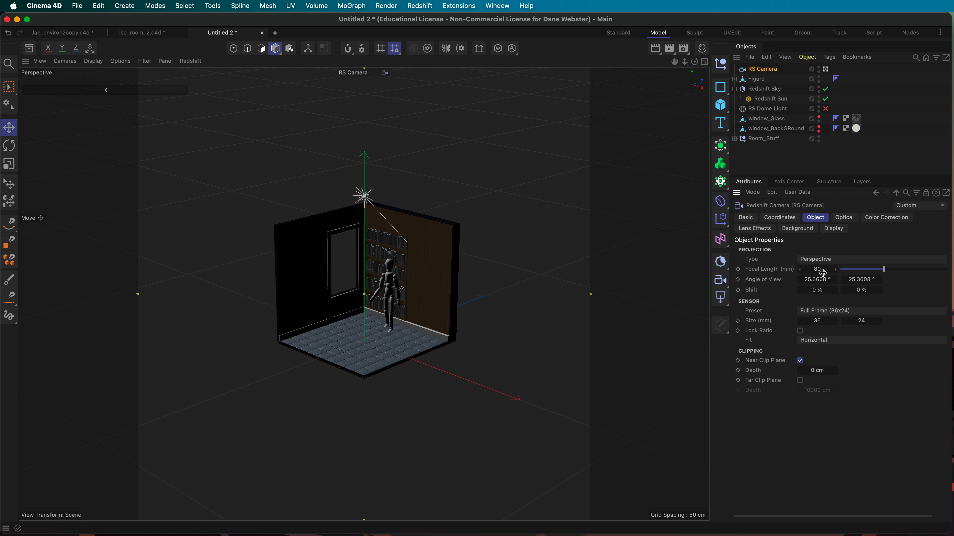
scroll(461, 301, up, 1)
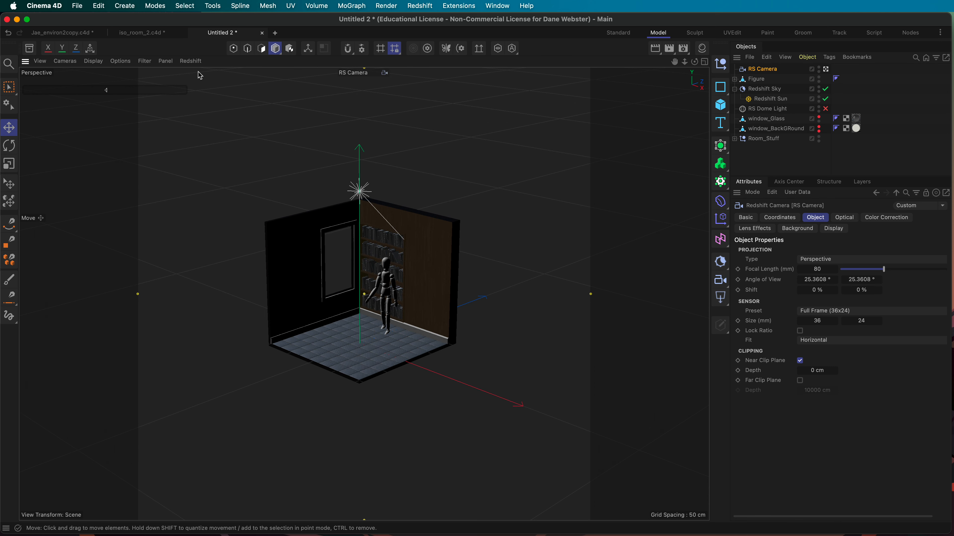
click(42, 62)
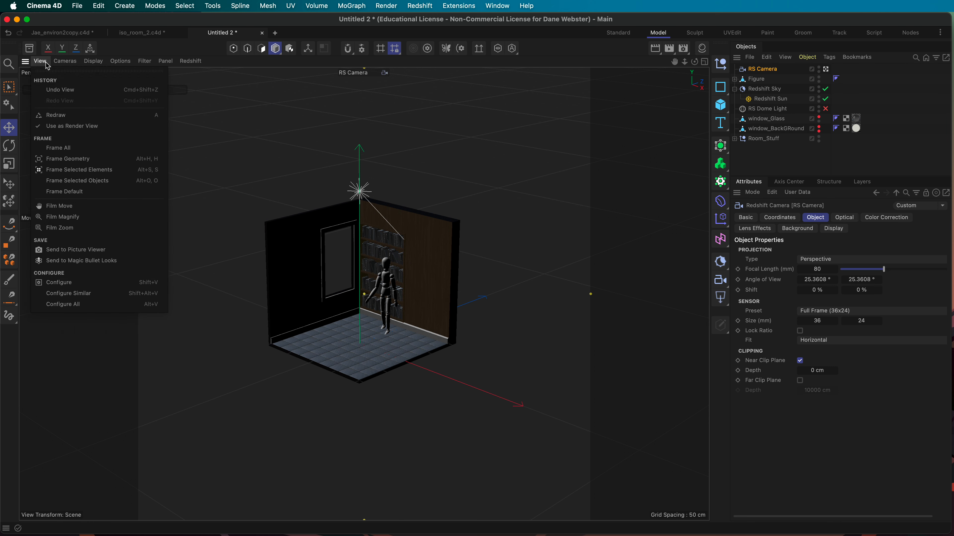
click(62, 90)
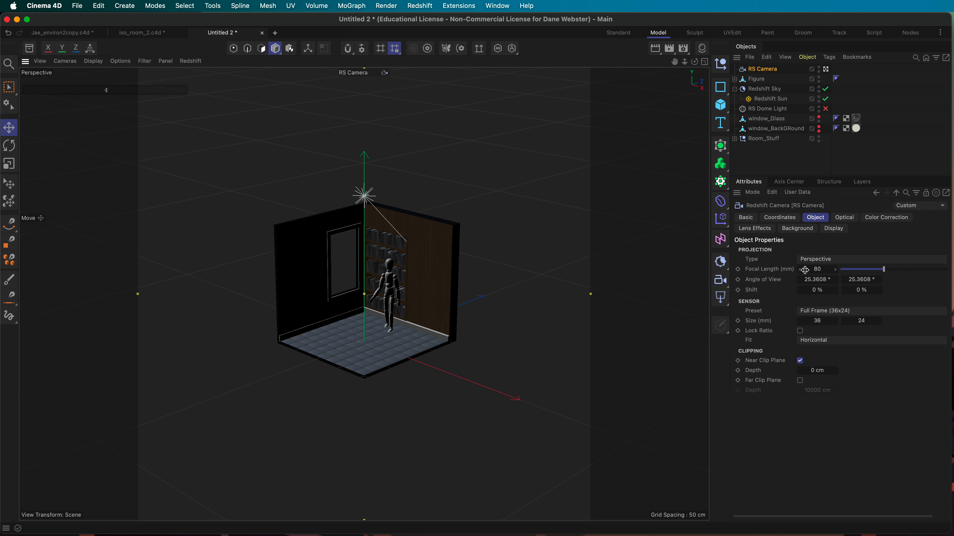
Step: Try focal lengths 110 and 130, settle on 180 mm, and start the viewport IPR
click(826, 271)
text(110)
key(Return)
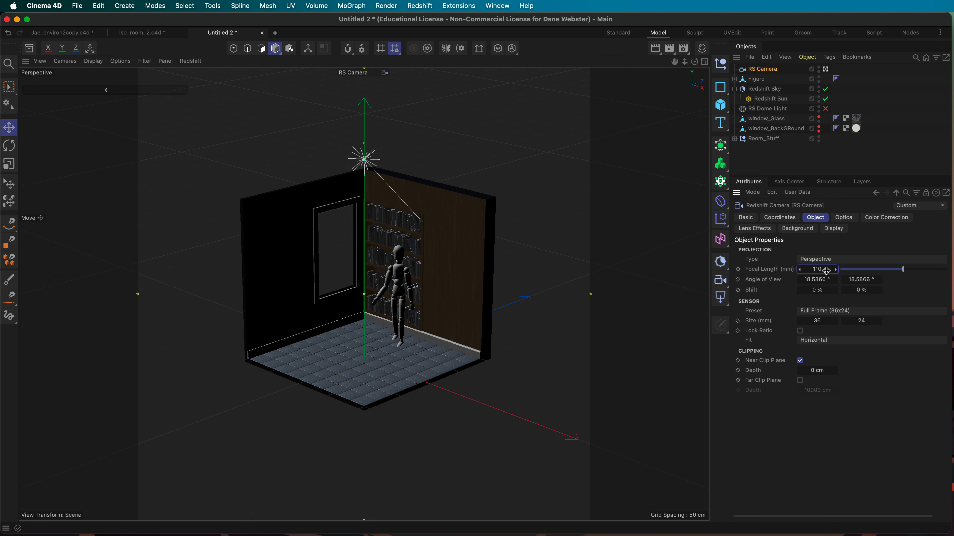
click(827, 270)
text(130)
key(Return)
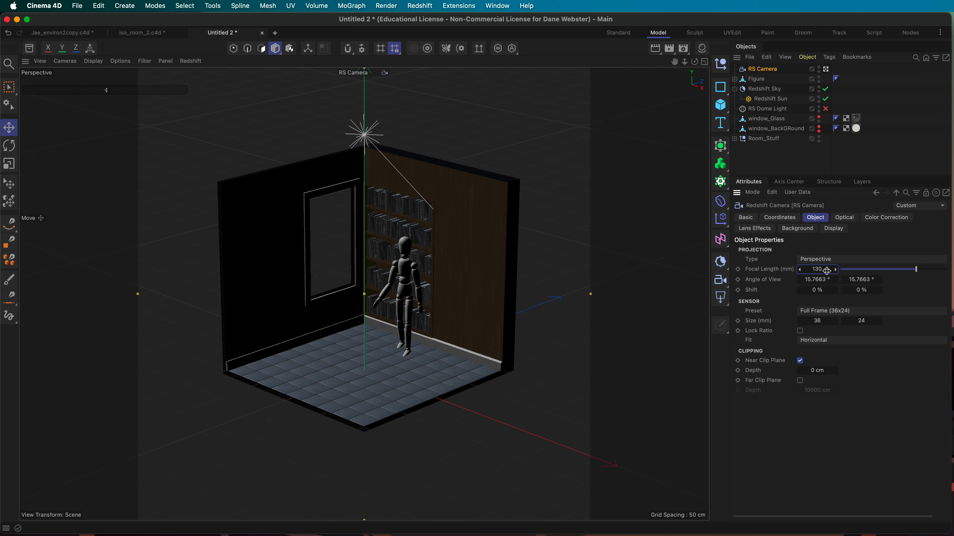
click(829, 271)
key(Return)
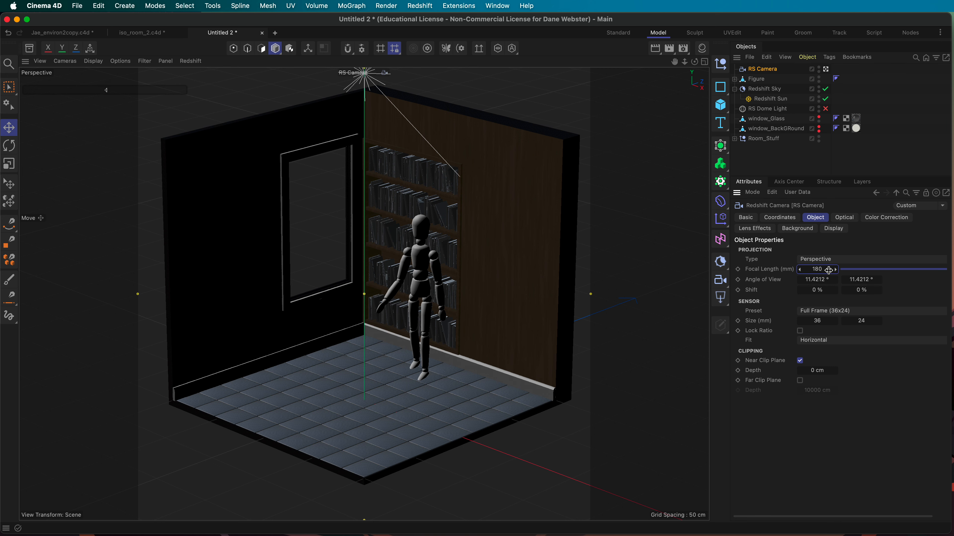
click(190, 61)
click(199, 76)
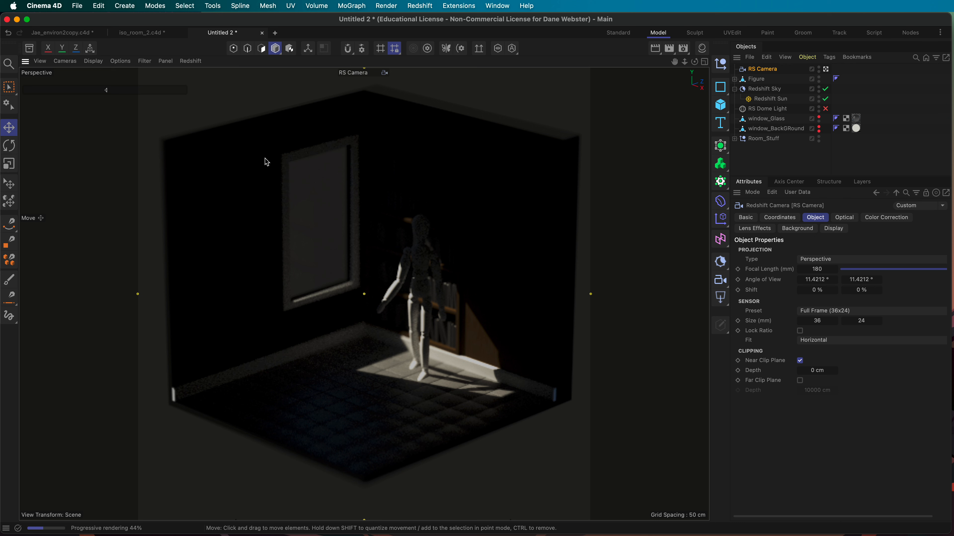
Step: Toggle Redshift > Start IPR off in the viewport menu
click(190, 61)
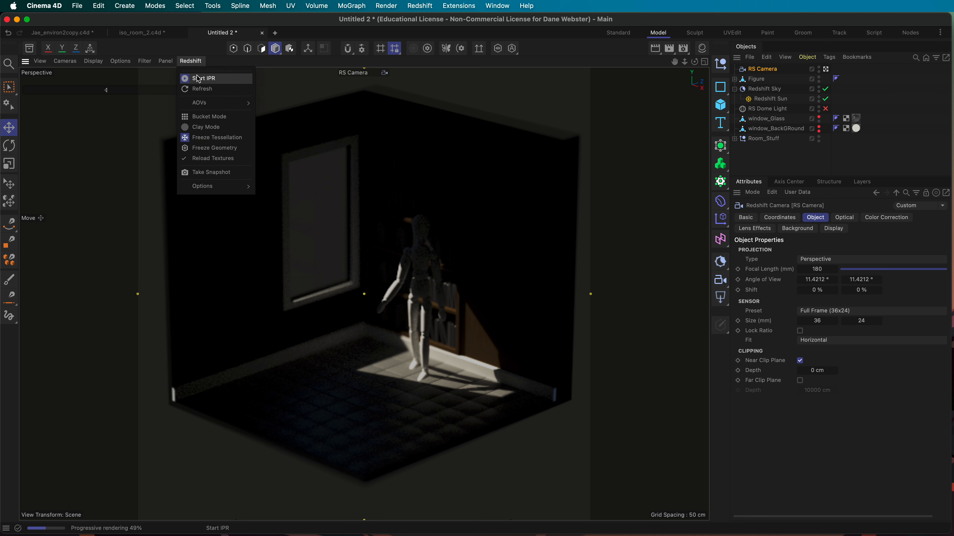
click(198, 78)
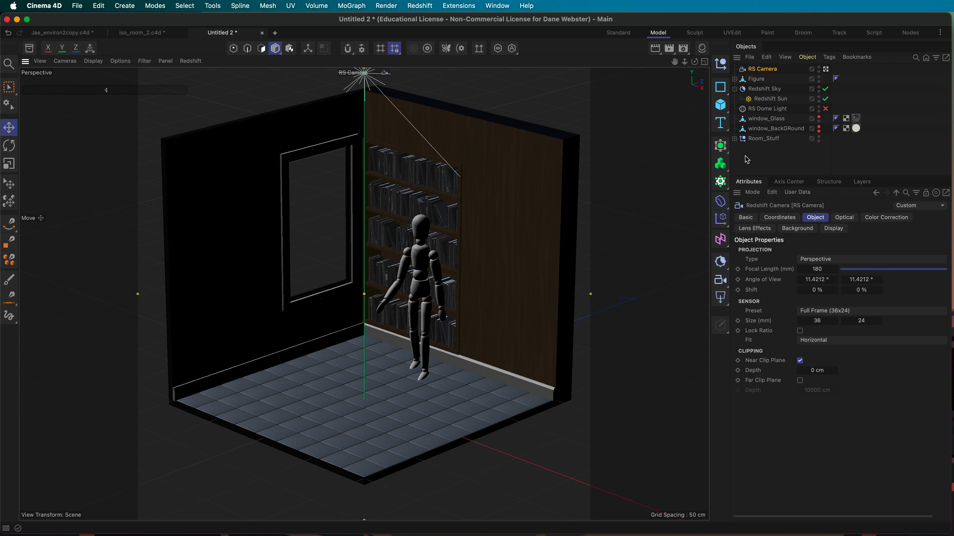
Step: Disable Redshift Sun and Redshift Sky and enable the RS Dome Light
click(776, 89)
click(773, 99)
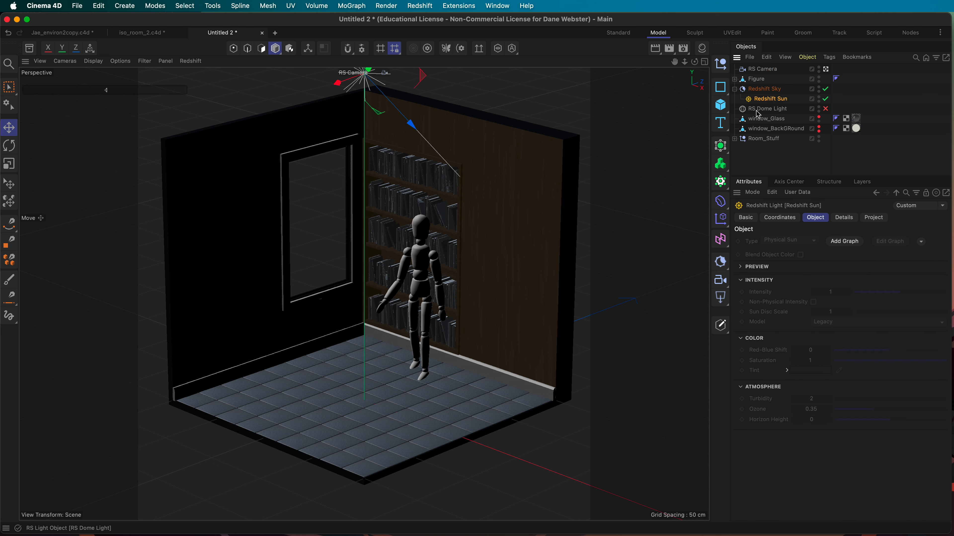
click(826, 99)
click(825, 89)
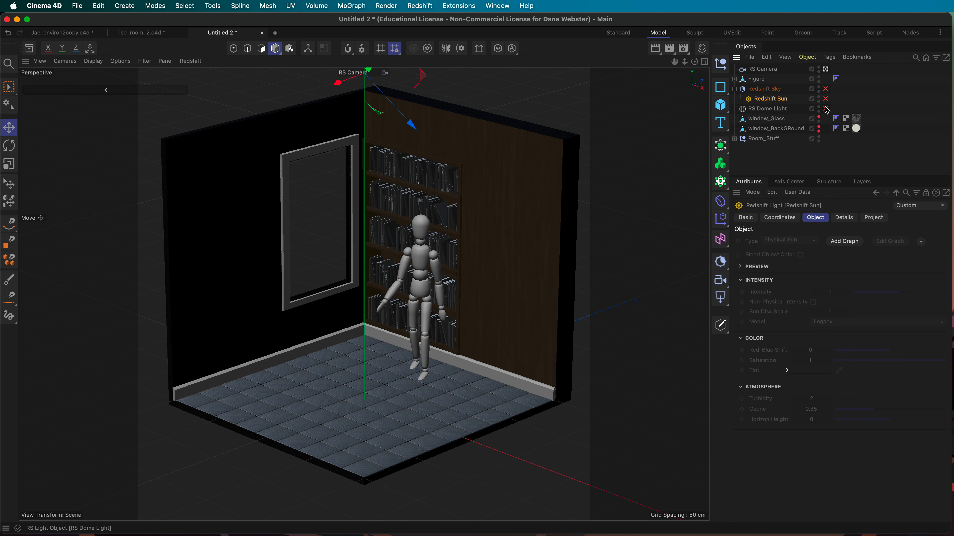
click(826, 109)
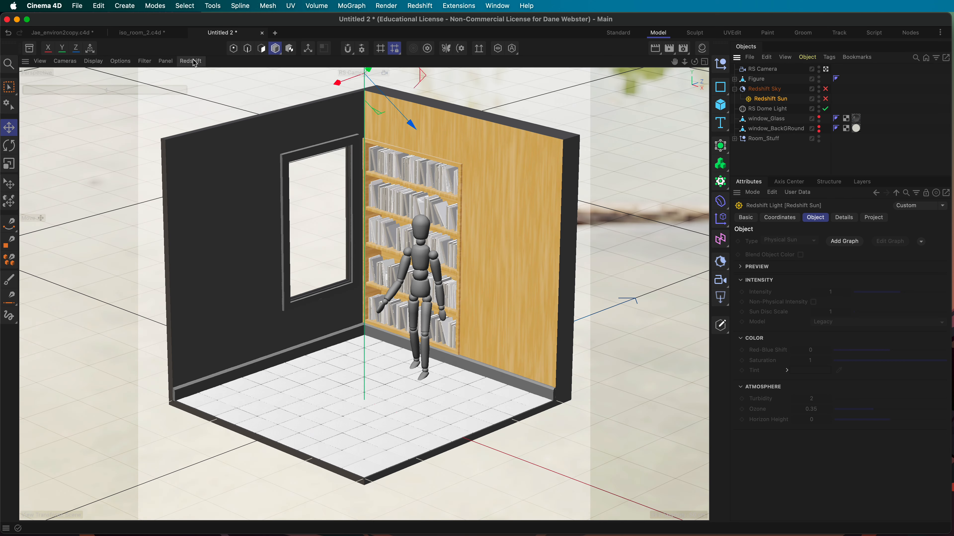
click(842, 220)
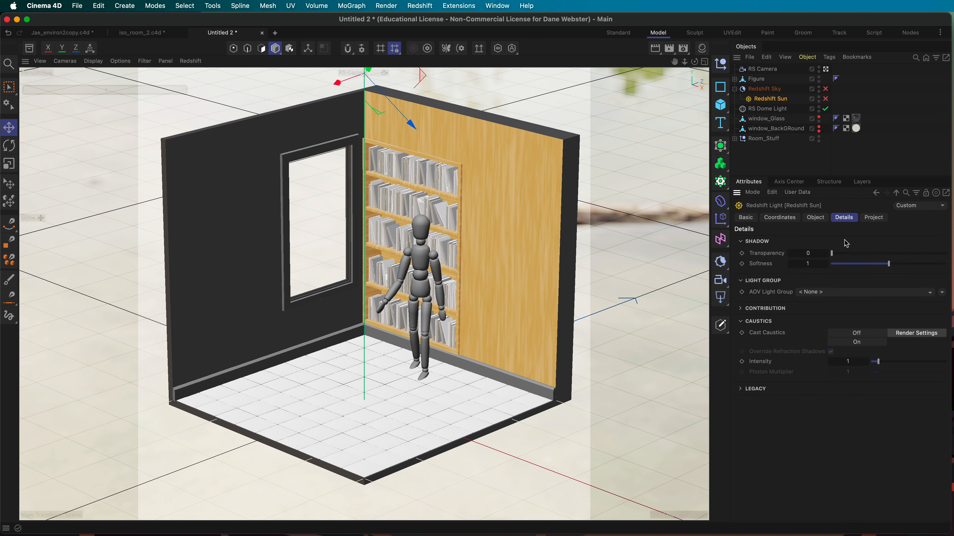
click(817, 218)
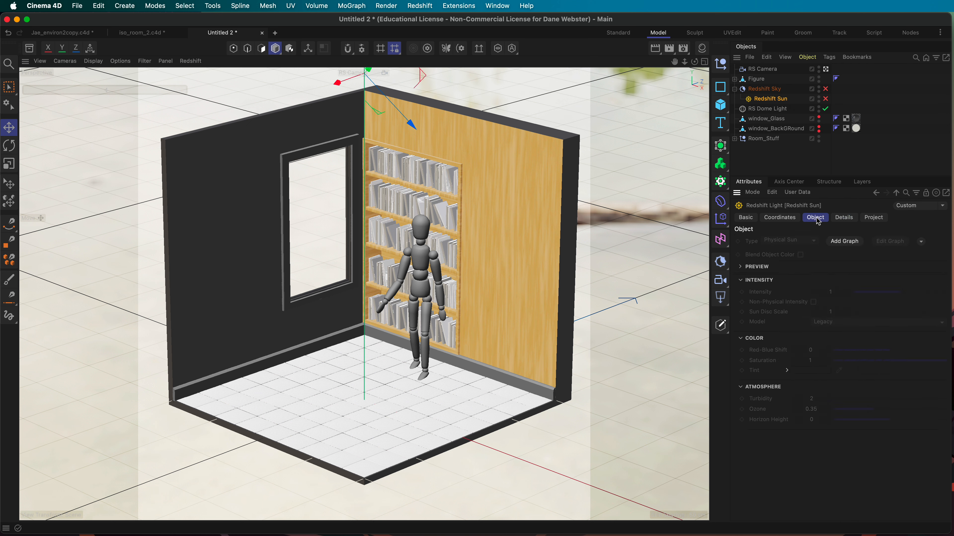
Step: Set the RS Dome Light exposure to 0
click(766, 109)
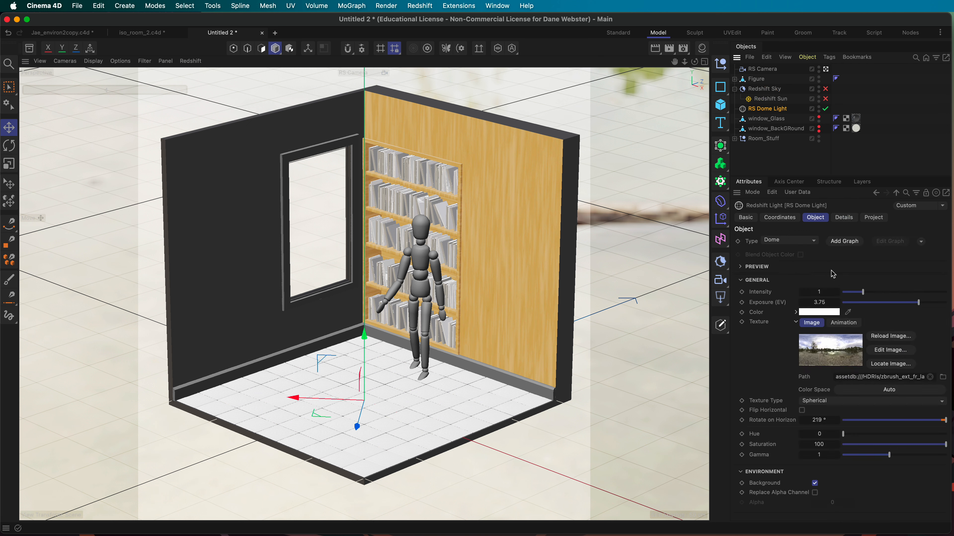
click(830, 300)
text(0)
key(Return)
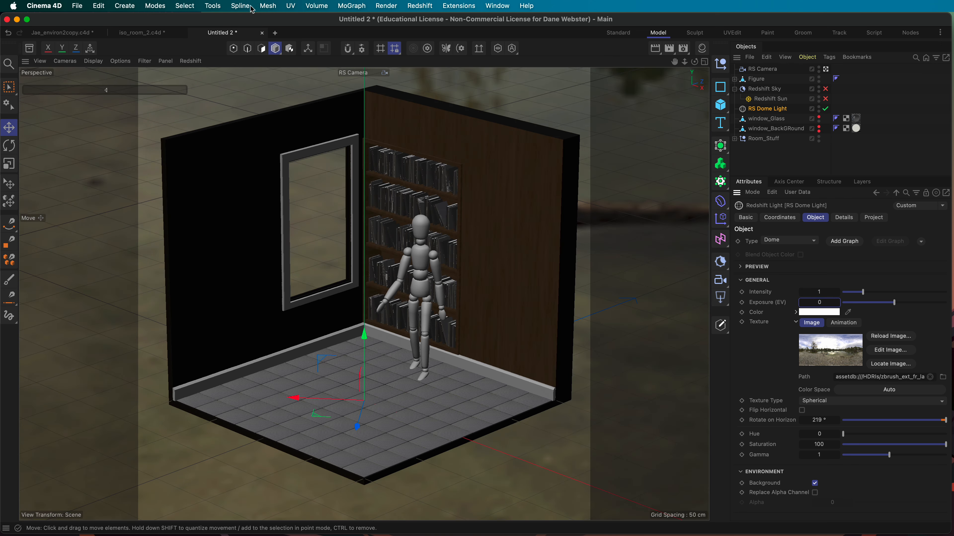
Step: Start the viewport IPR and re-enable Redshift Sky and Redshift Sun alongside the dome light
click(190, 60)
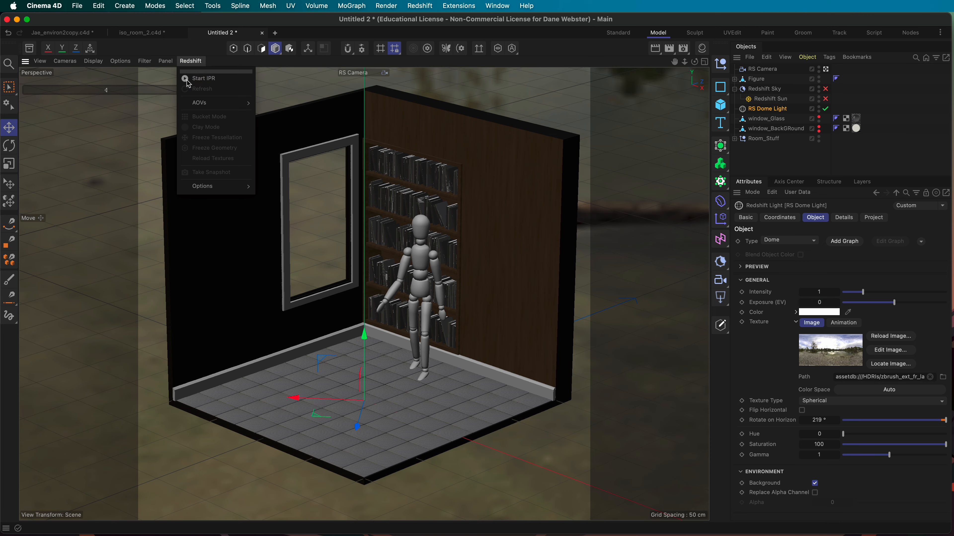
click(186, 79)
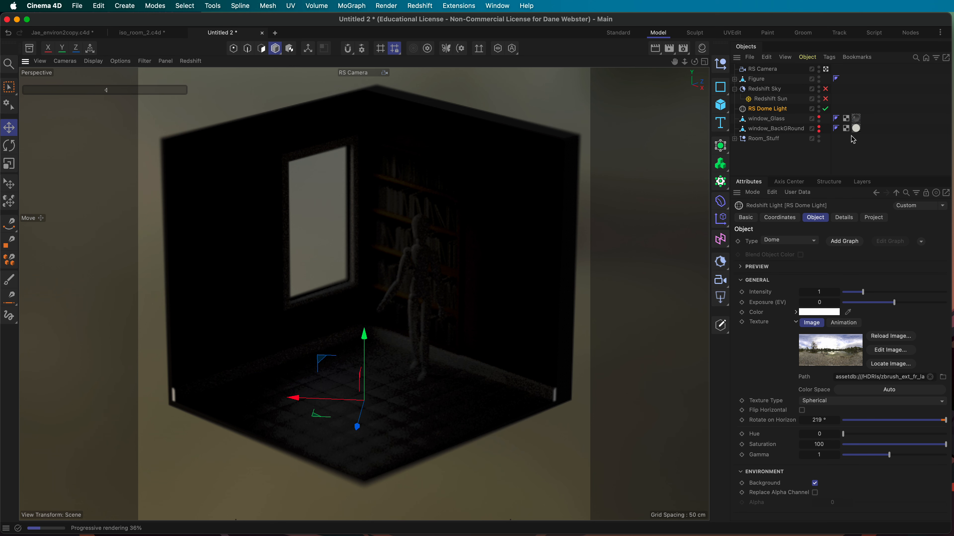
click(825, 99)
click(824, 88)
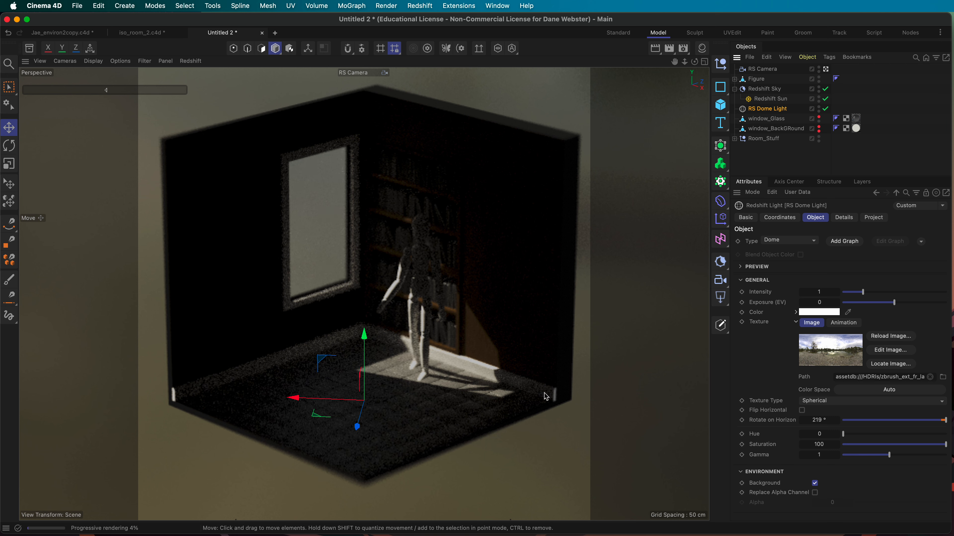
click(787, 103)
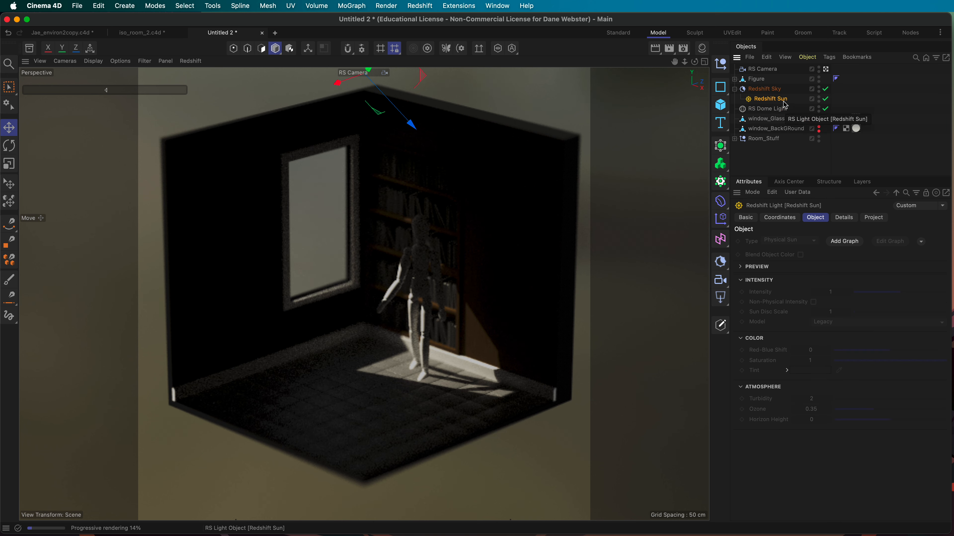
click(774, 109)
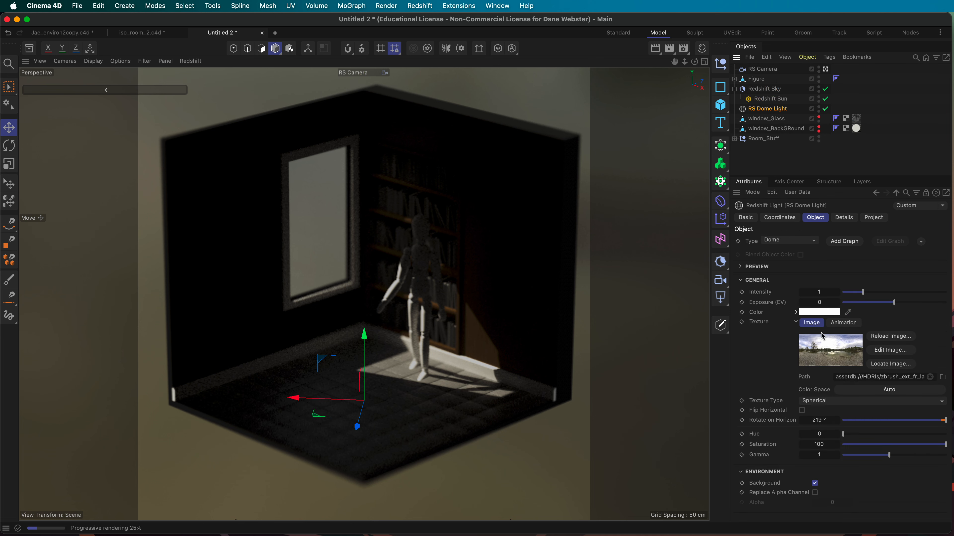
Step: Set Redshift Sky's Intensity Multiplier to 2
click(777, 99)
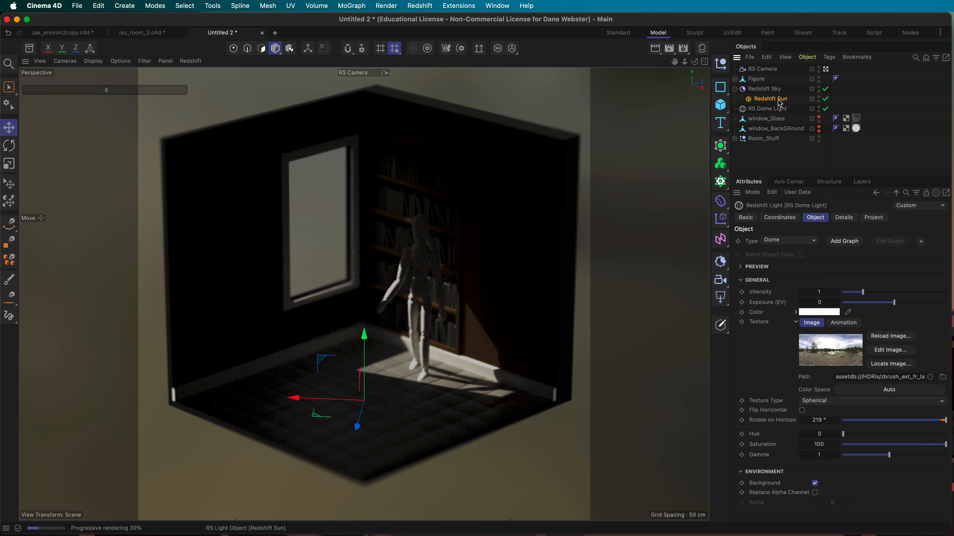
click(785, 89)
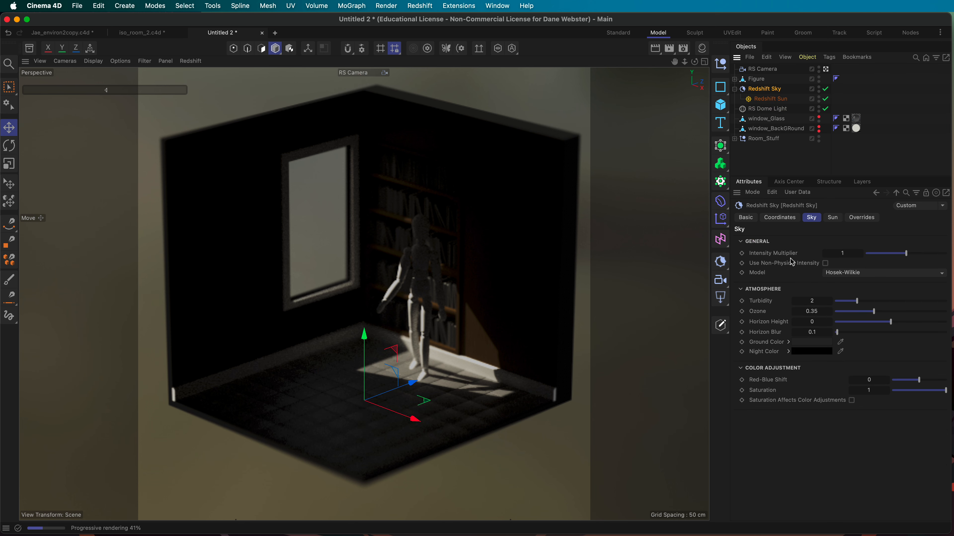
double_click(846, 254)
text(2)
key(Return)
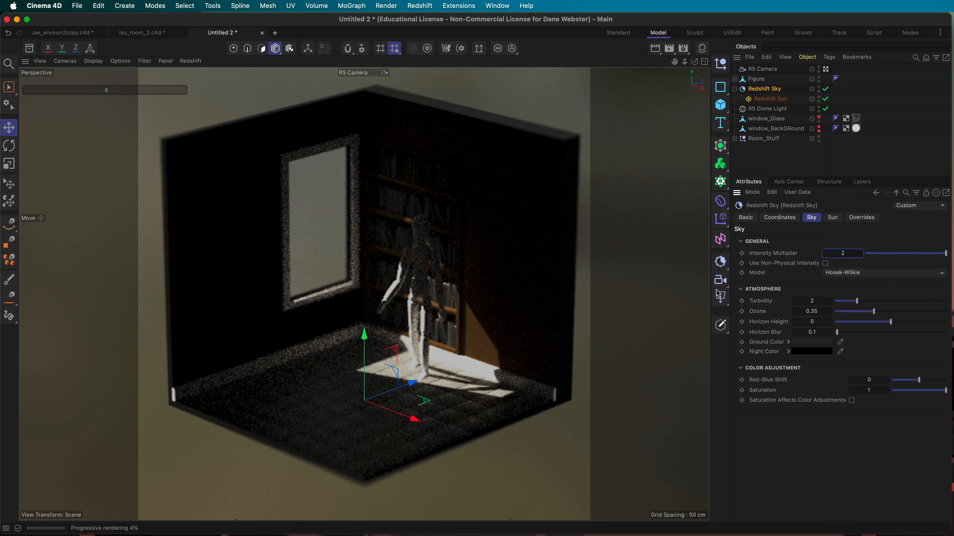
Step: Set the RS Dome Light exposure to 5, then to 3.5
click(767, 108)
click(828, 302)
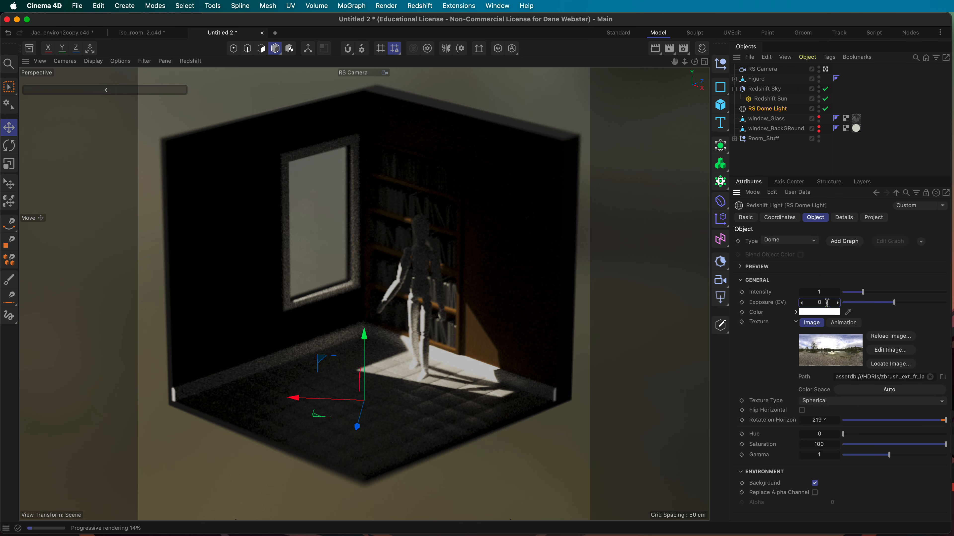
key(Return)
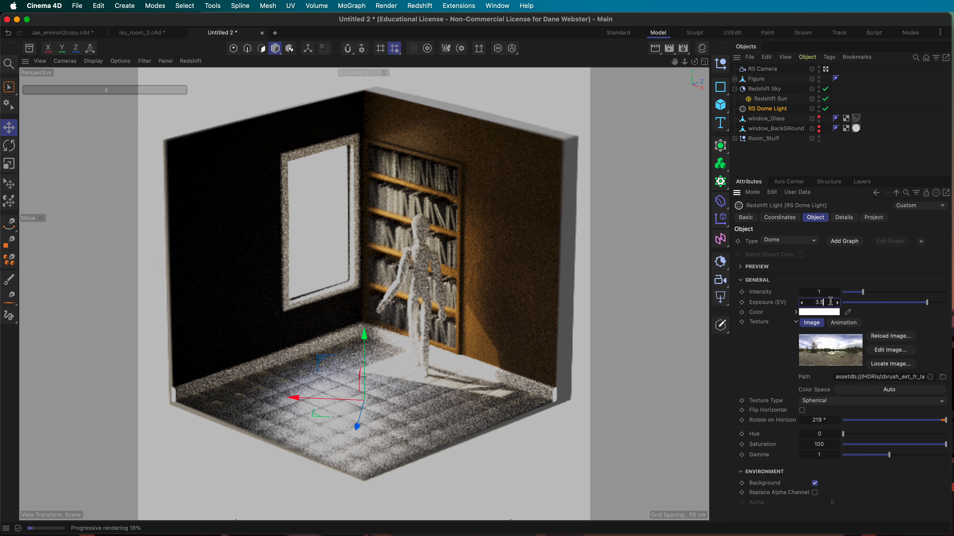
key(Return)
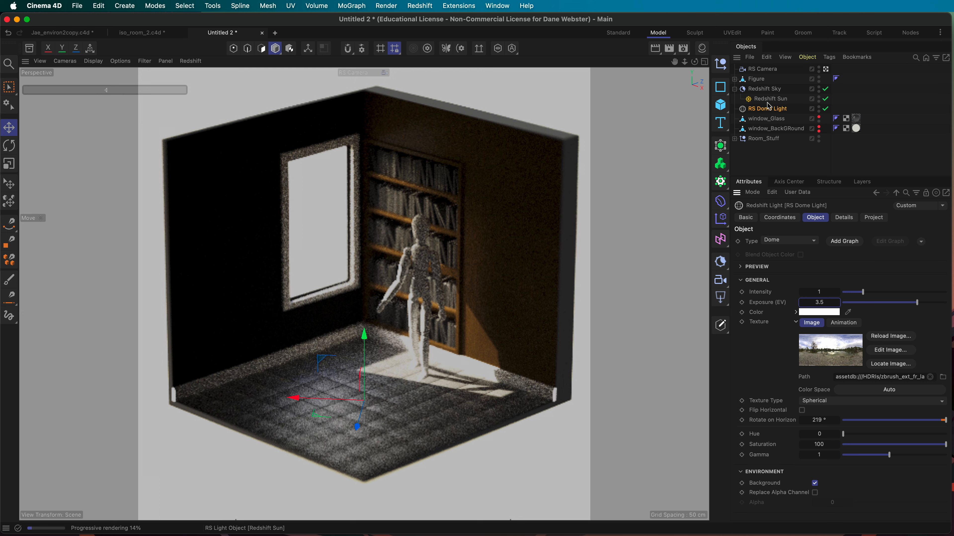
Step: Lower Redshift Sky's Intensity Multiplier to 1.5
click(766, 89)
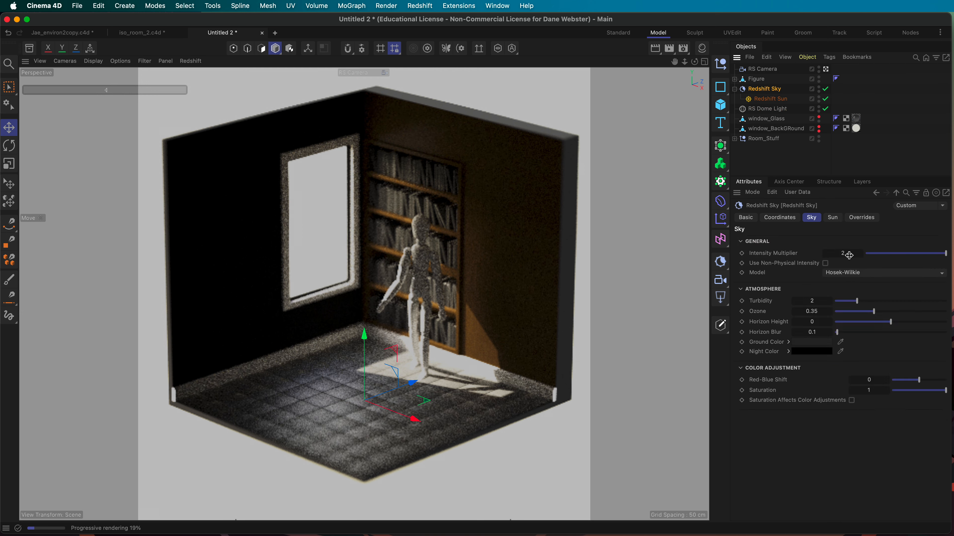
click(849, 253)
text(1.5)
key(Return)
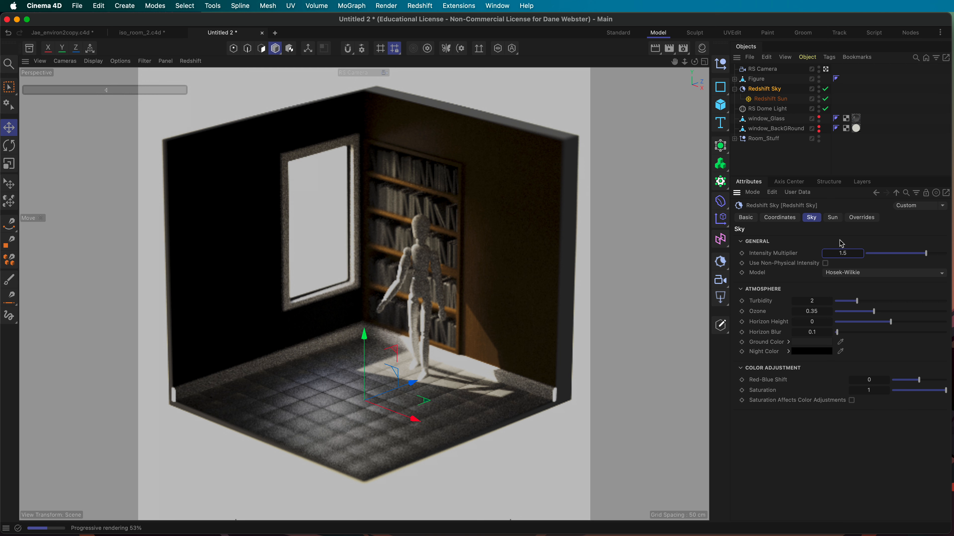
Step: Pick the RS Camera's focus distance on the figure with the Optical tab eyedropper
click(764, 70)
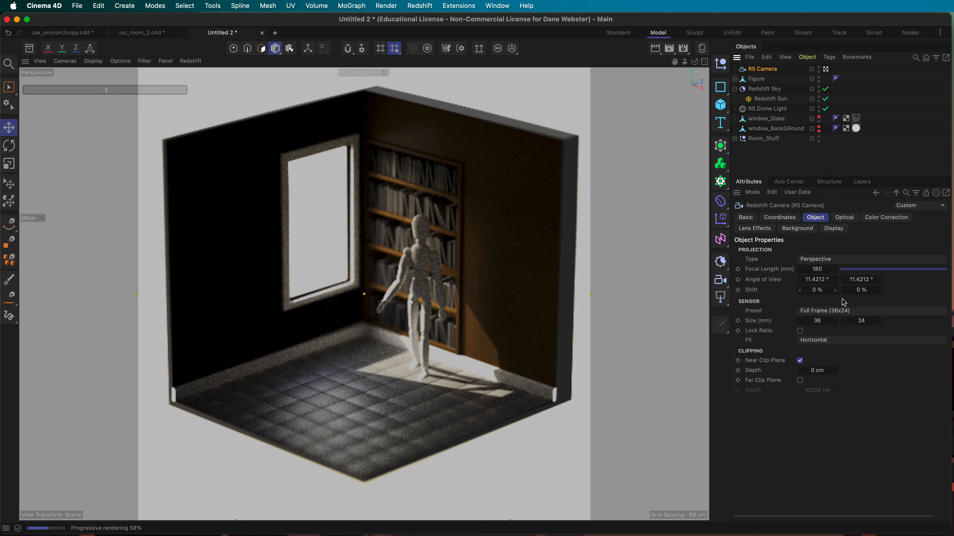
click(842, 218)
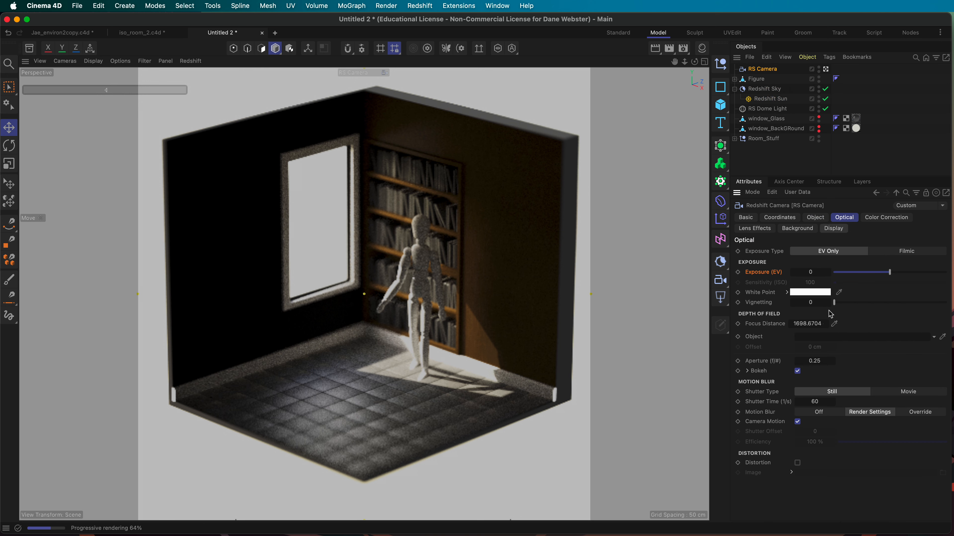
click(834, 324)
click(422, 251)
Step: Try an aperture of 1, then set the camera aperture back to 0.25
click(815, 361)
text(1)
key(Return)
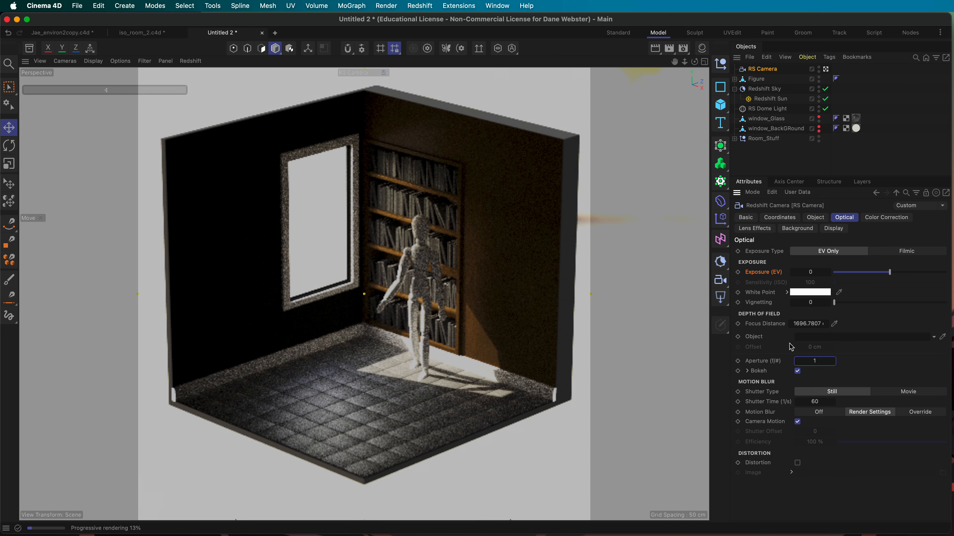
click(818, 361)
text(.25)
key(Return)
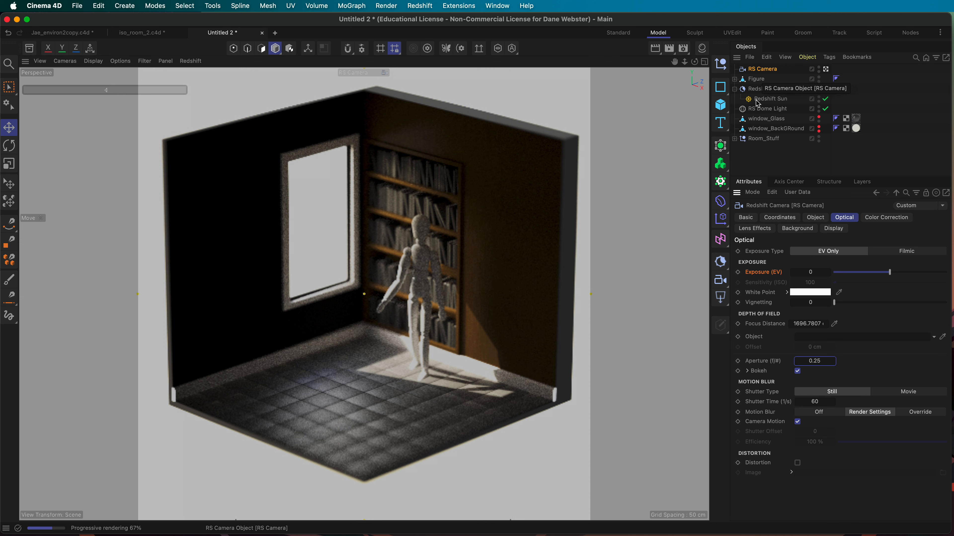
Step: Review the sky's sun settings and hide the dome light's HDRI from the background
click(780, 93)
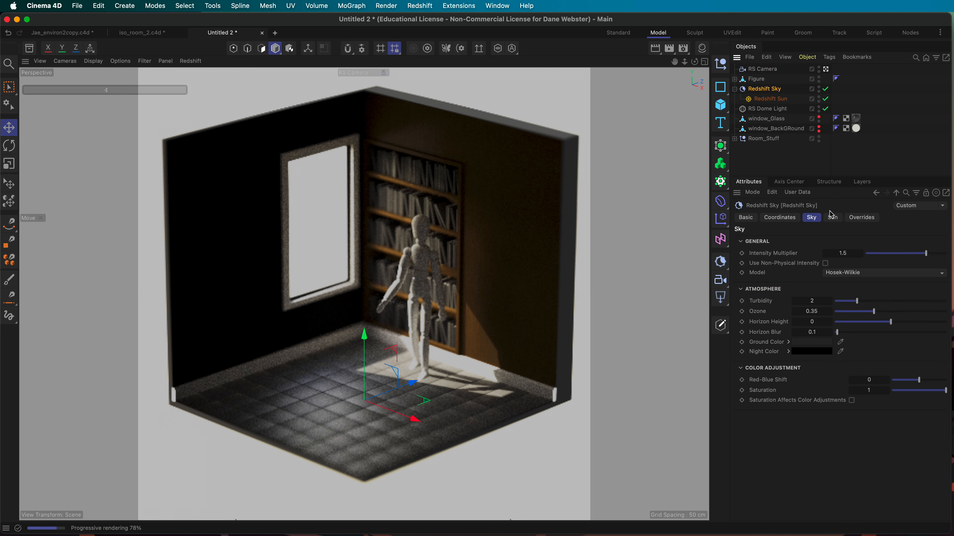
click(831, 218)
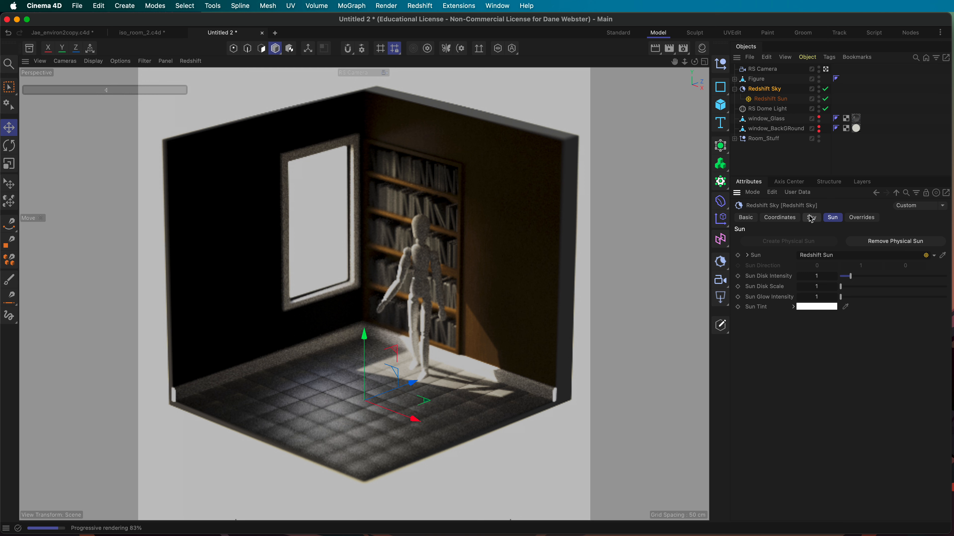
click(767, 109)
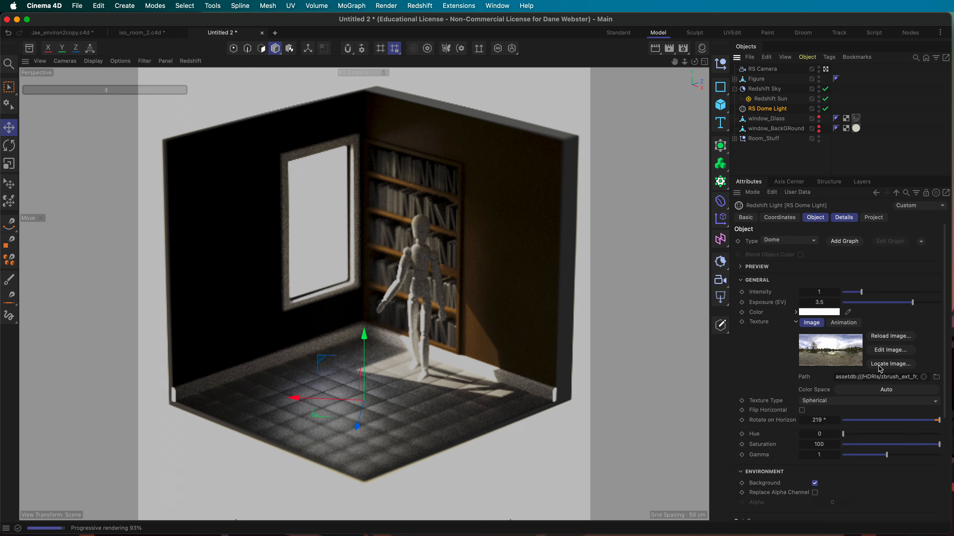
click(814, 484)
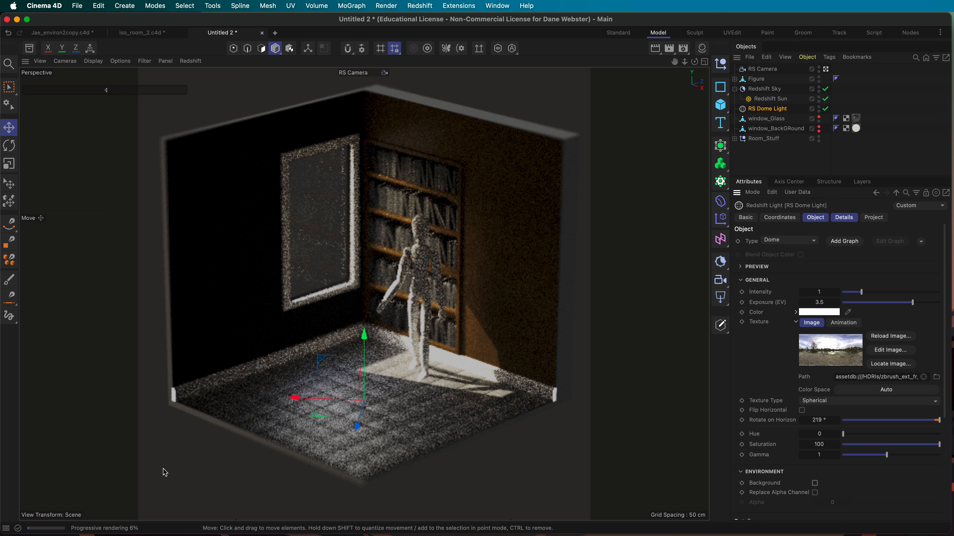
Step: Orbit the view through Default Camera, then switch the viewport back to RS Camera
click(354, 74)
click(375, 81)
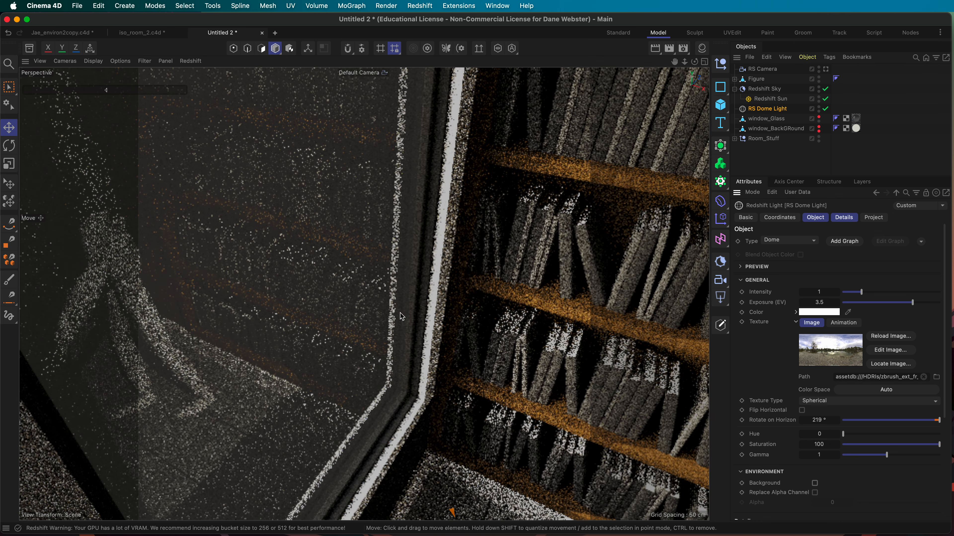
scroll(514, 306, down, 10)
alt+drag(331, 330, 394, 301)
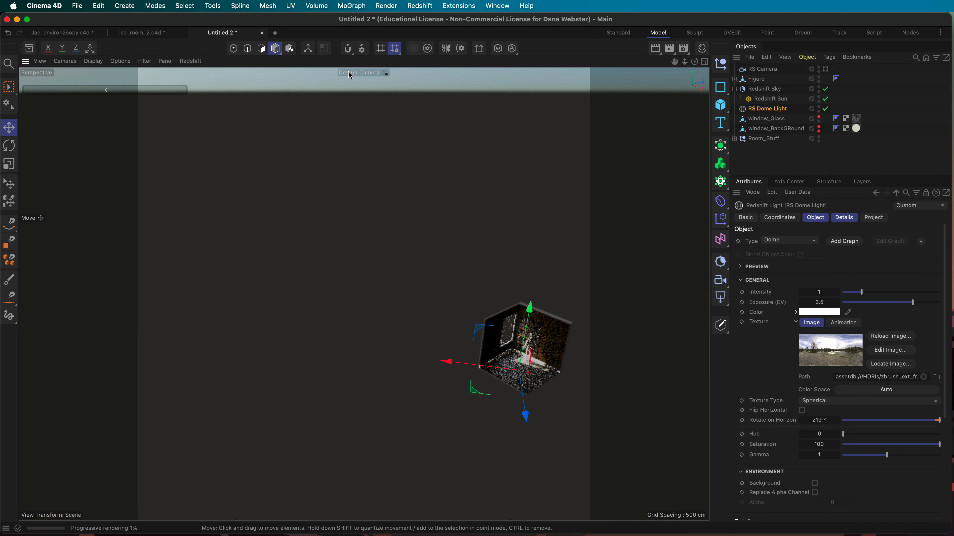
click(372, 73)
click(380, 93)
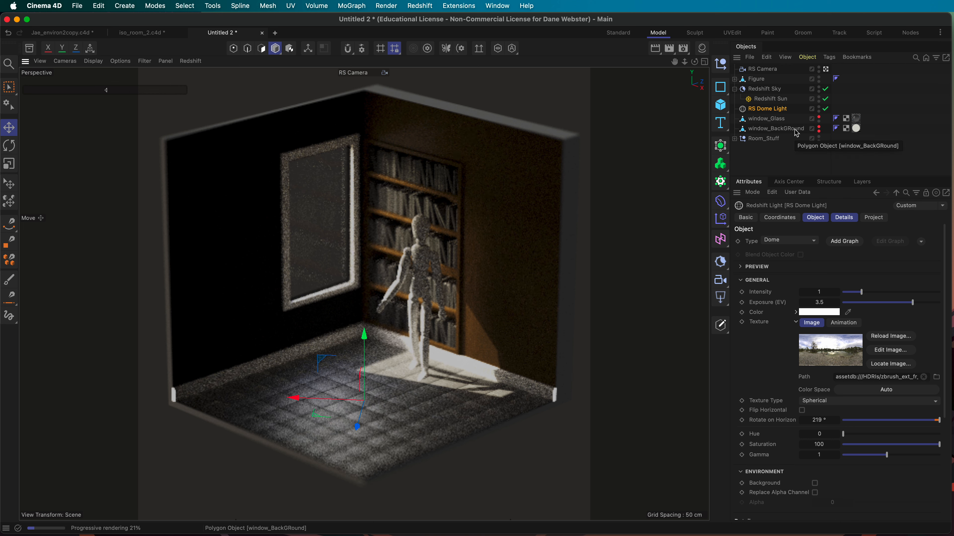
Step: Uncheck Background in the Redshift Sky's Overrides so the sky no longer shows as the render background
click(766, 89)
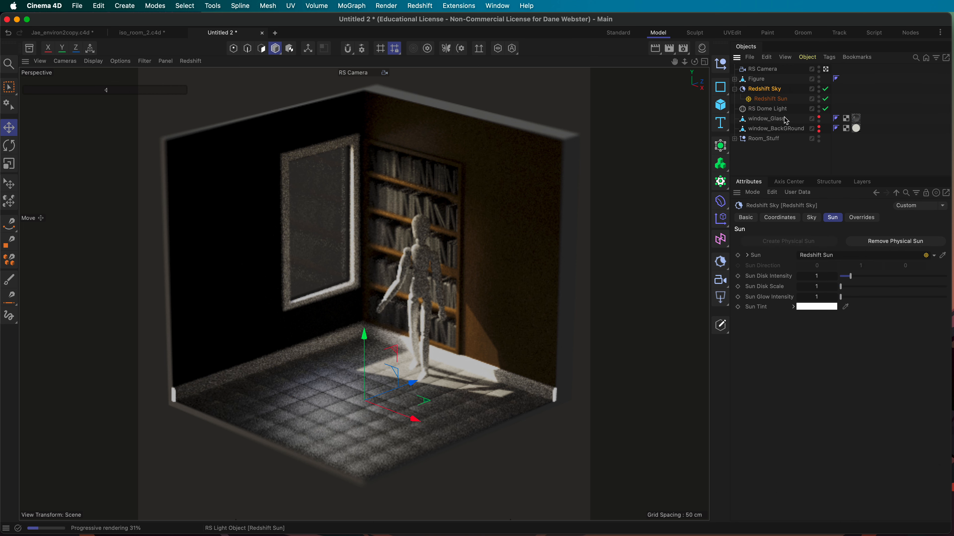
click(862, 218)
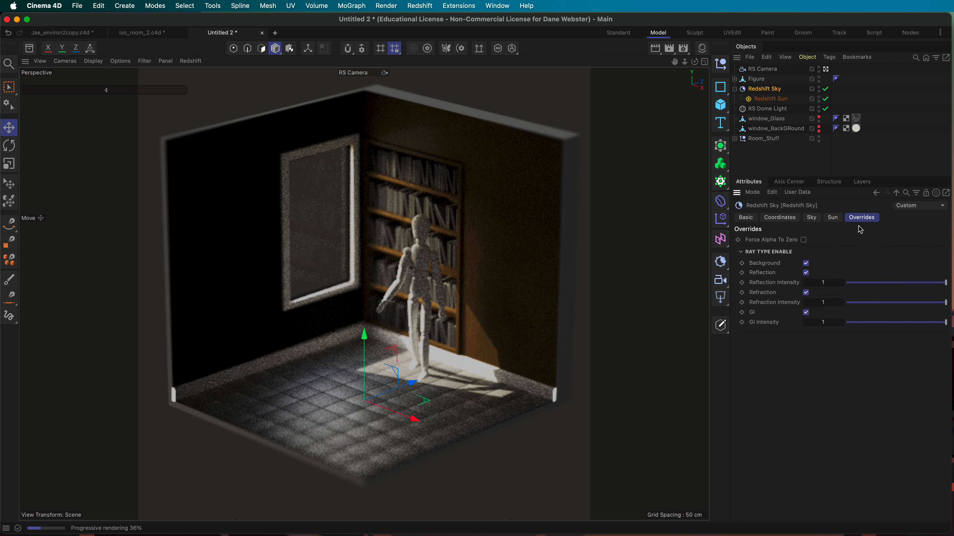
click(805, 263)
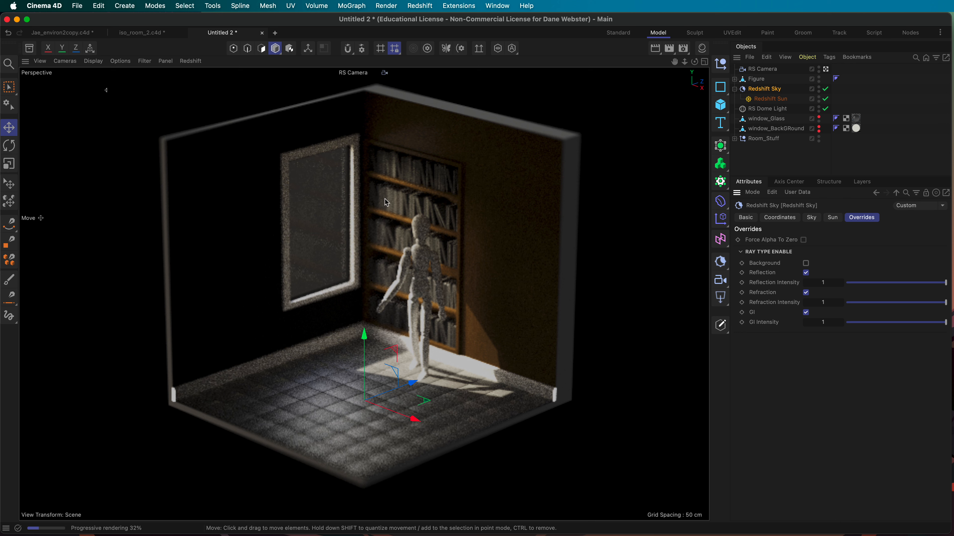
Step: Toggle window_Glass rendering off and back on, then turn window_BackGRound's render visibility off
click(819, 122)
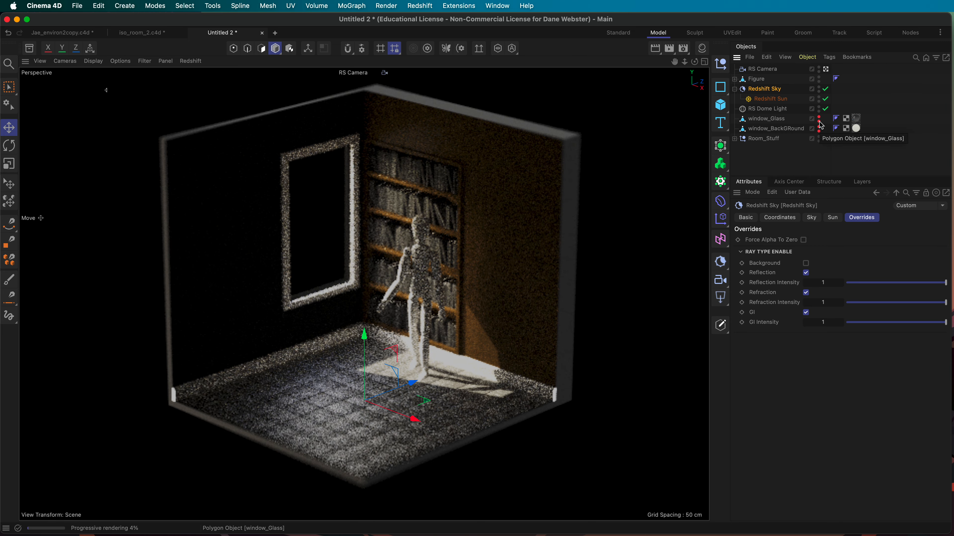
click(819, 122)
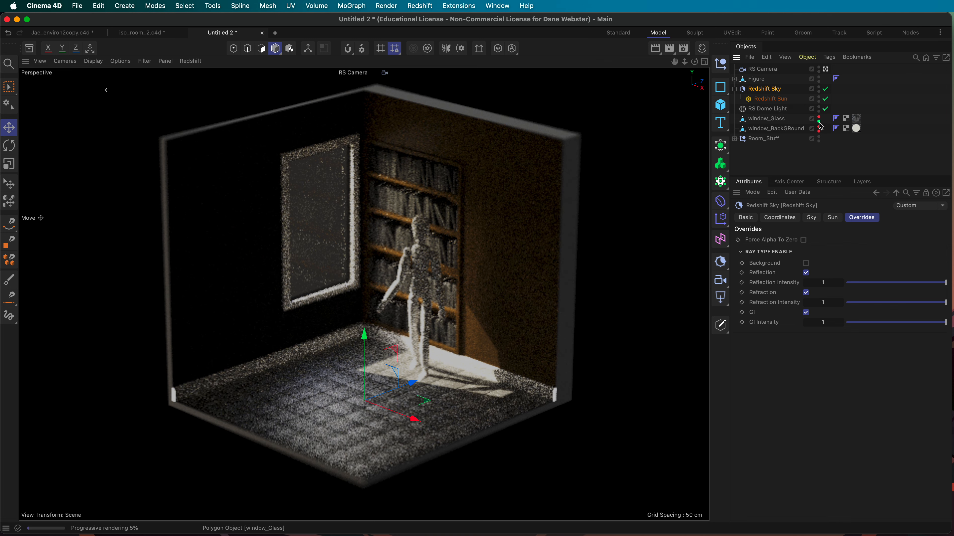
click(820, 131)
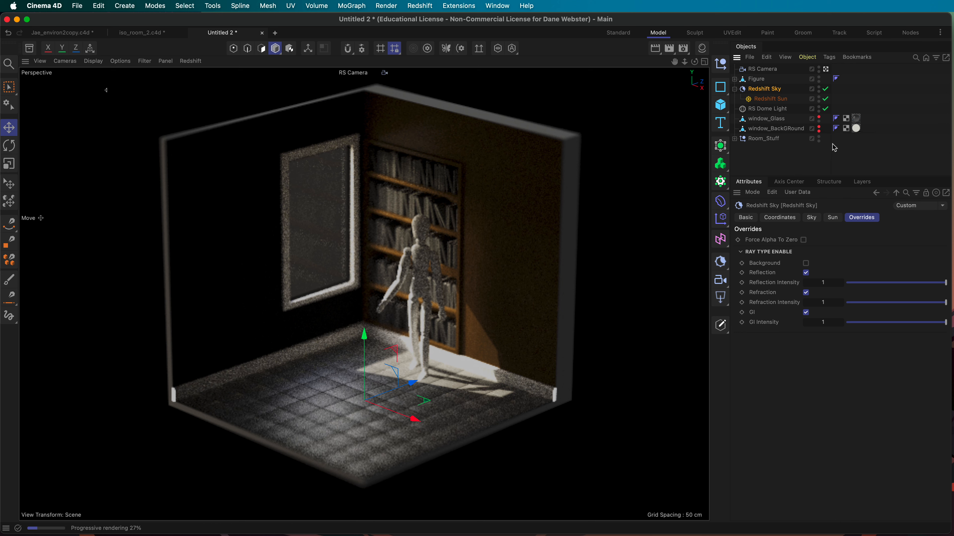
Step: Open the Material Manager, then create, tweak and delete a test Redshift material, Mat.1
click(702, 48)
click(565, 75)
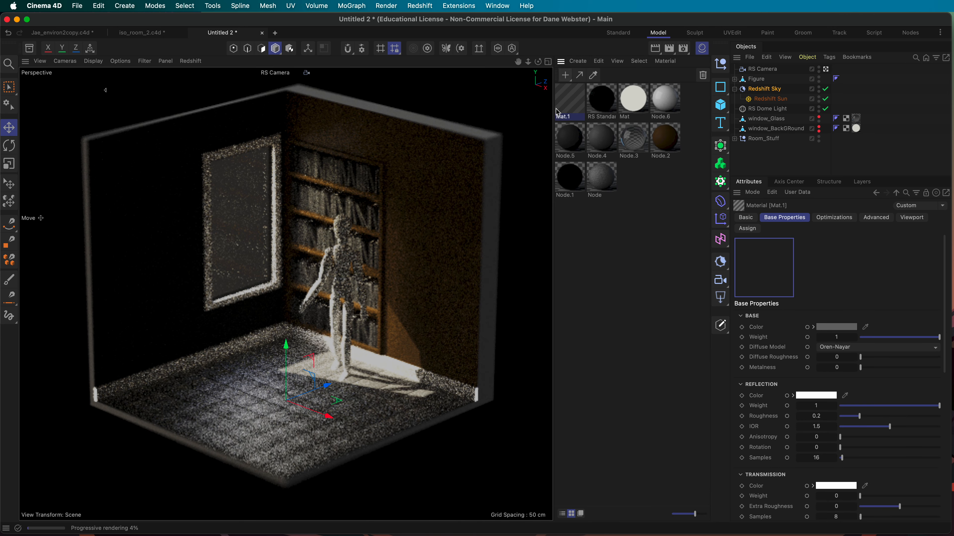
scroll(870, 312, down, 10)
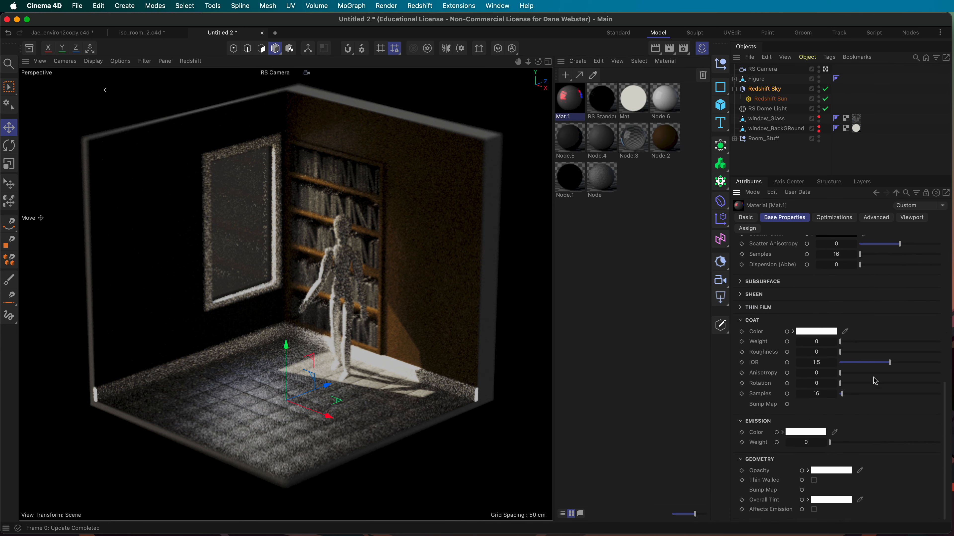
drag(880, 447, 940, 444)
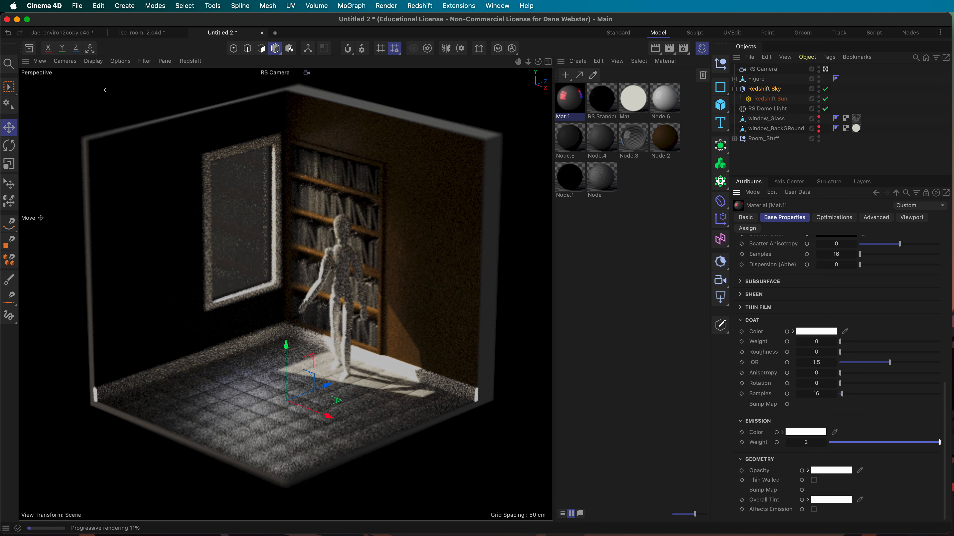
scroll(802, 435, up, 10)
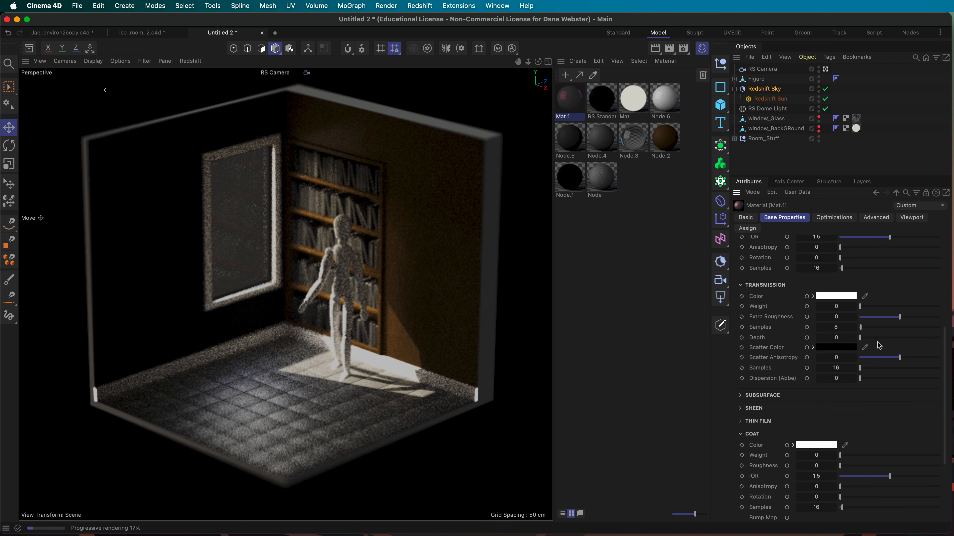
drag(901, 337, 839, 338)
drag(904, 406, 797, 399)
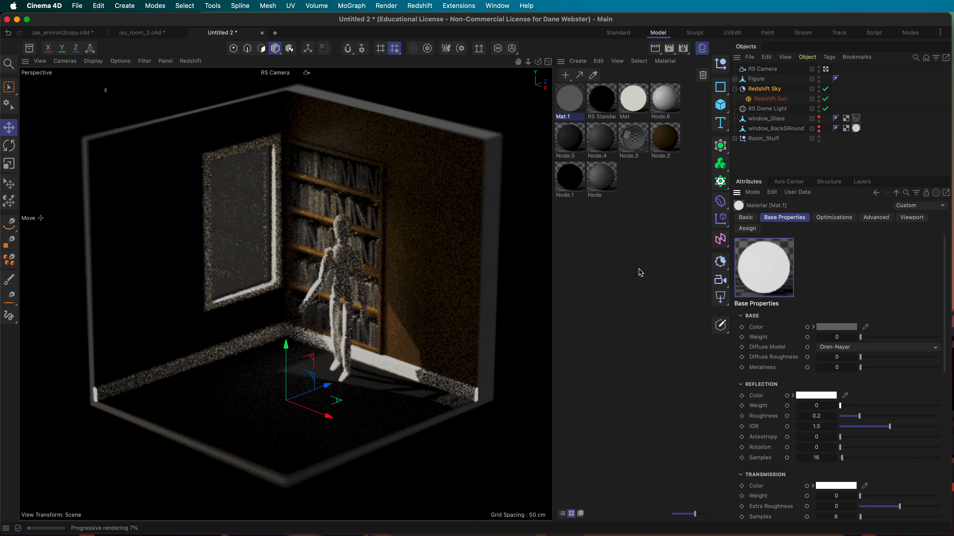
key(Delete)
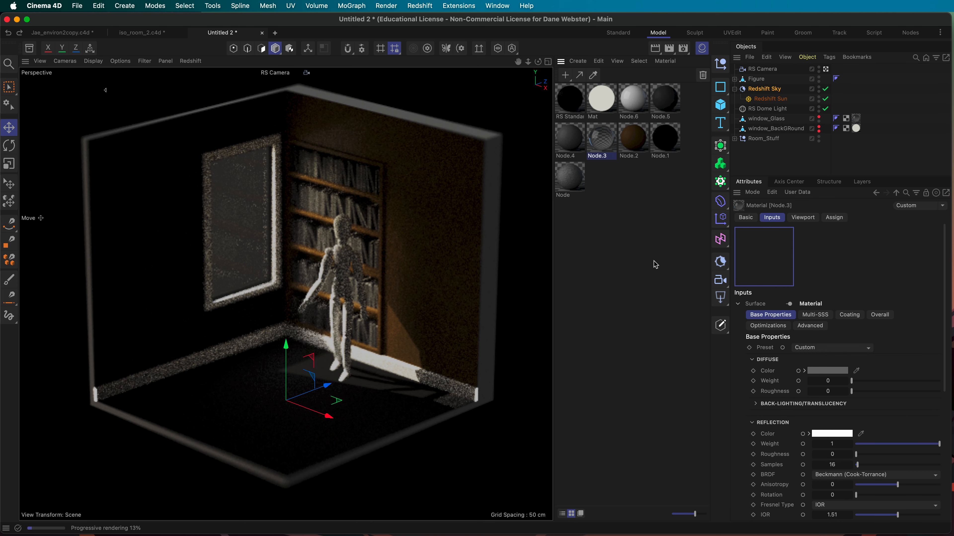
click(640, 284)
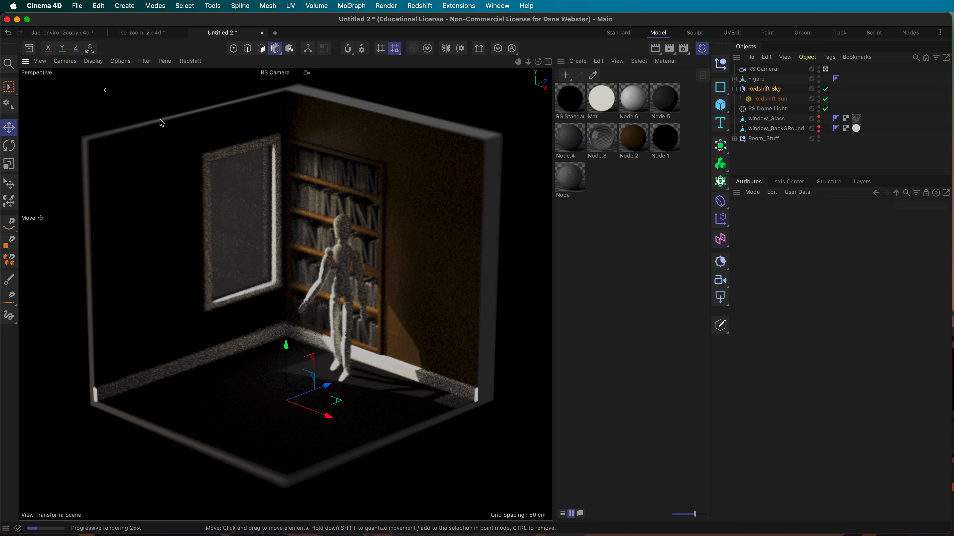
Step: Restart the live Redshift render in the viewport, clear the selection and collapse the Figure hierarchy
click(190, 61)
click(201, 73)
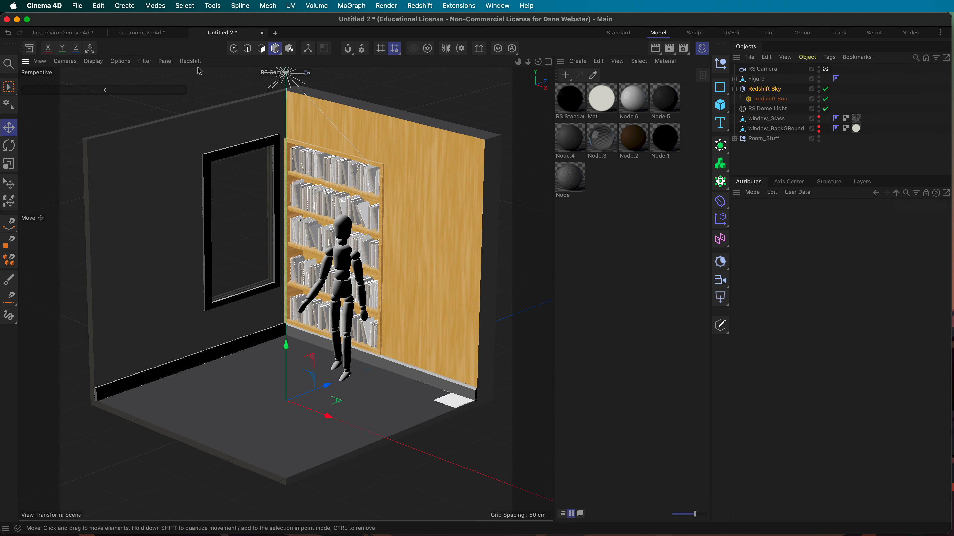
click(191, 61)
click(203, 78)
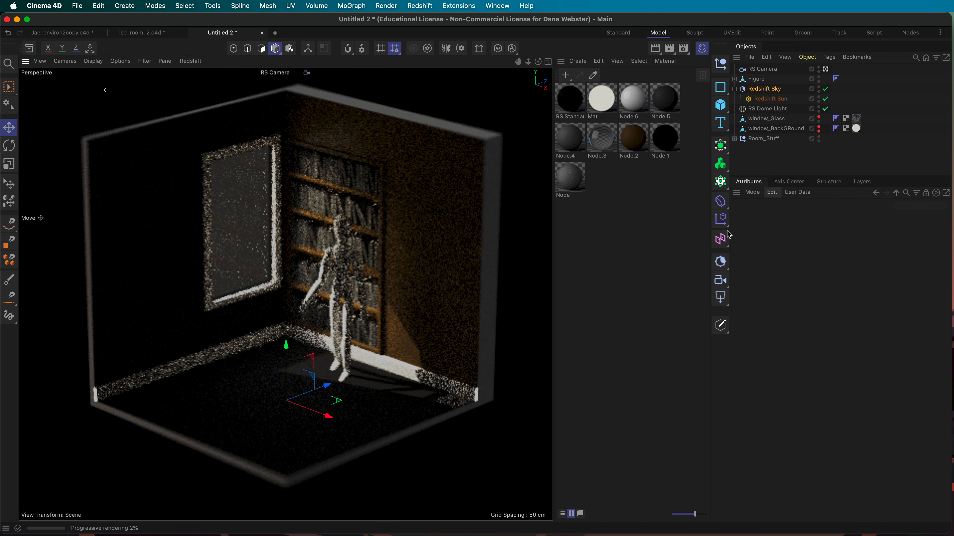
click(772, 159)
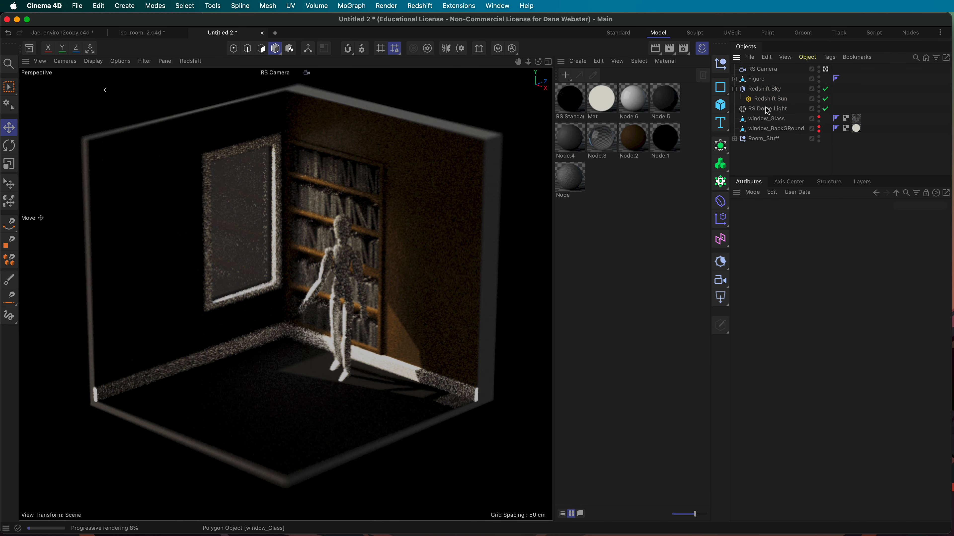
click(734, 79)
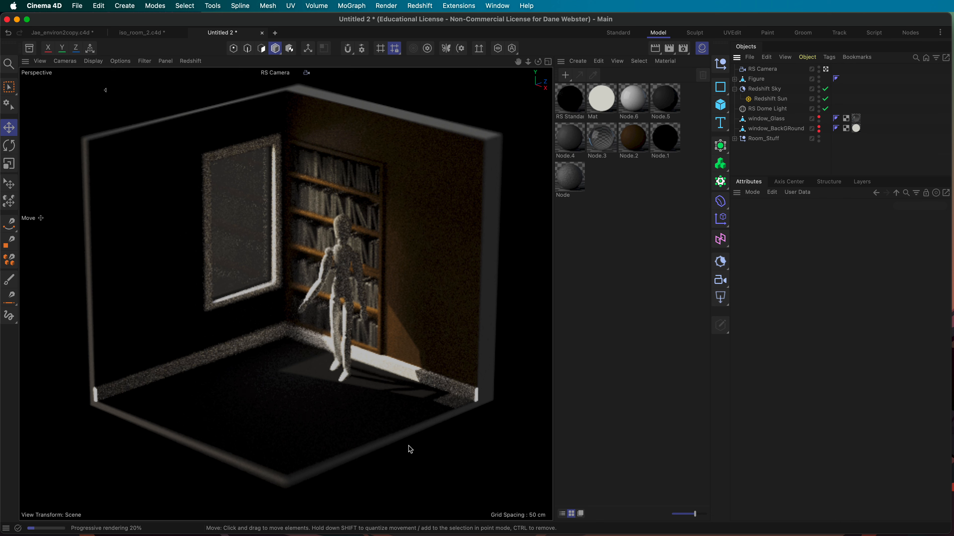
Step: Enable the Cloner inside Room_Stuff, collapse Room_Stuff and select window_BackGRound
click(734, 139)
scroll(781, 128, down, 5)
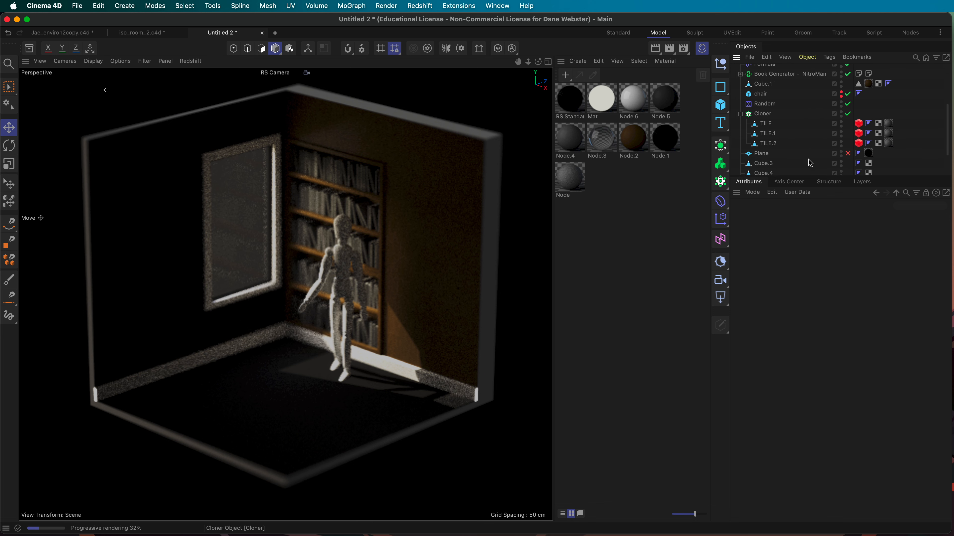
click(847, 114)
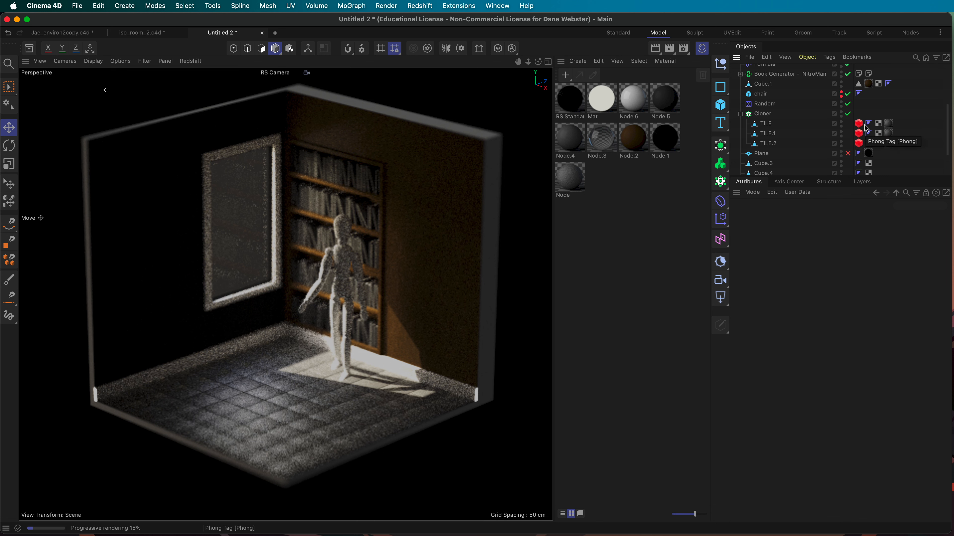
scroll(736, 141, up, 5)
click(734, 139)
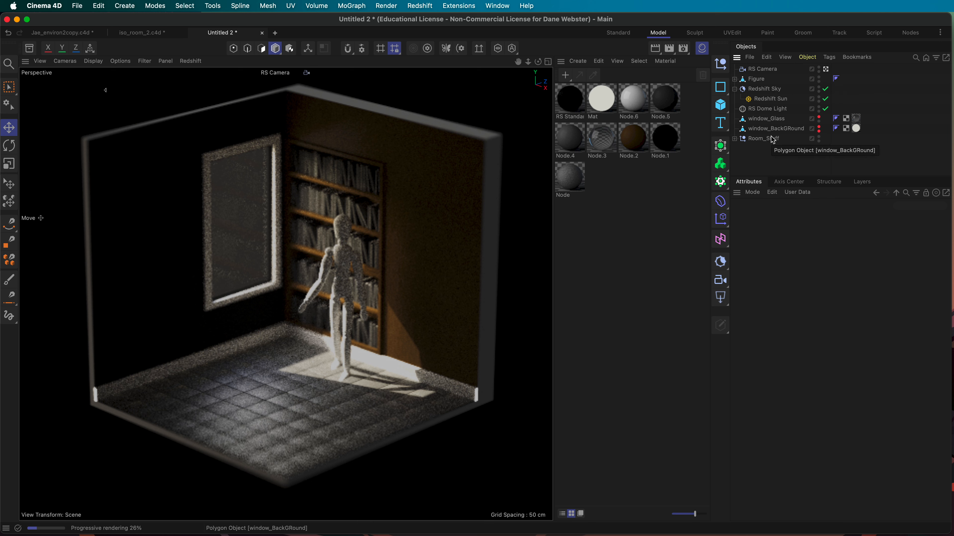
click(774, 128)
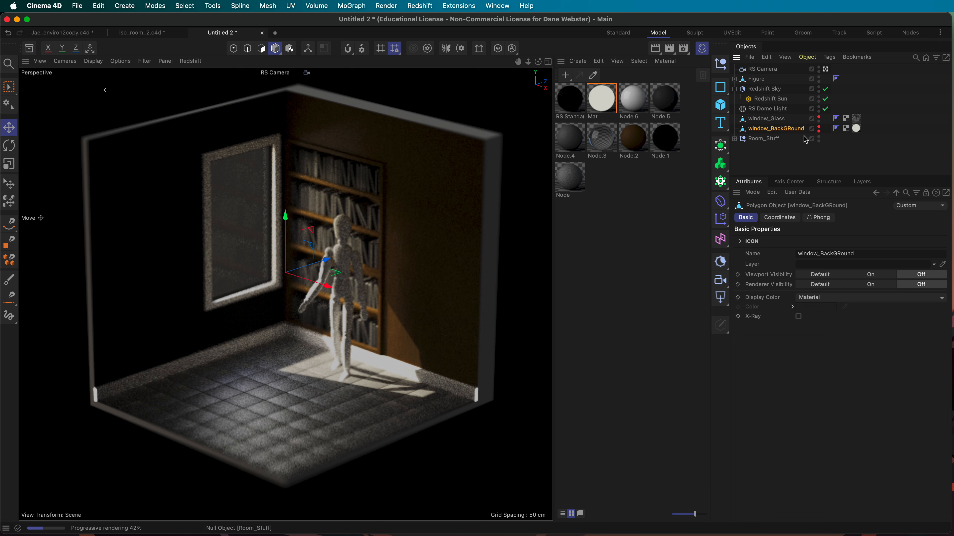
Step: Restore window_BackGRound's viewport and render visibility to Default and add a Redshift Object tag
click(819, 127)
click(818, 131)
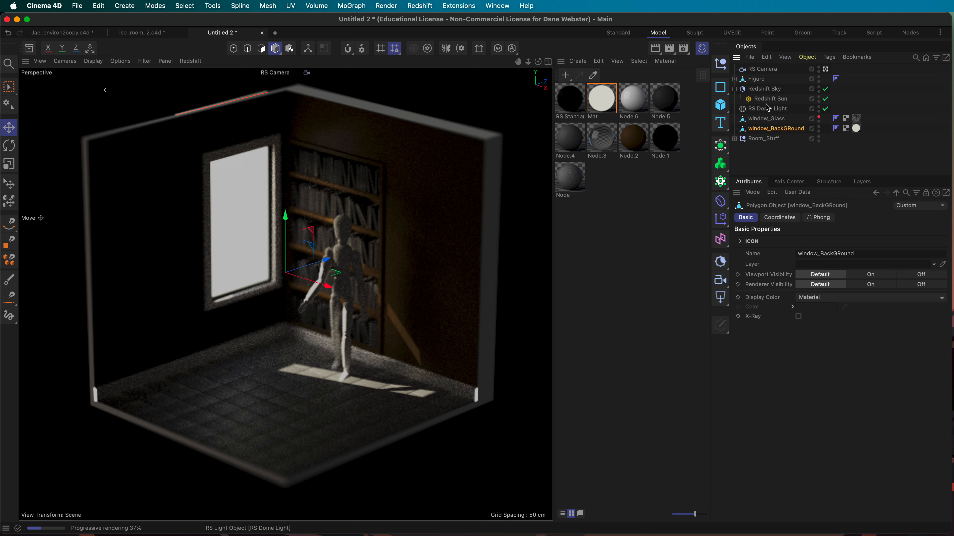
right_click(755, 130)
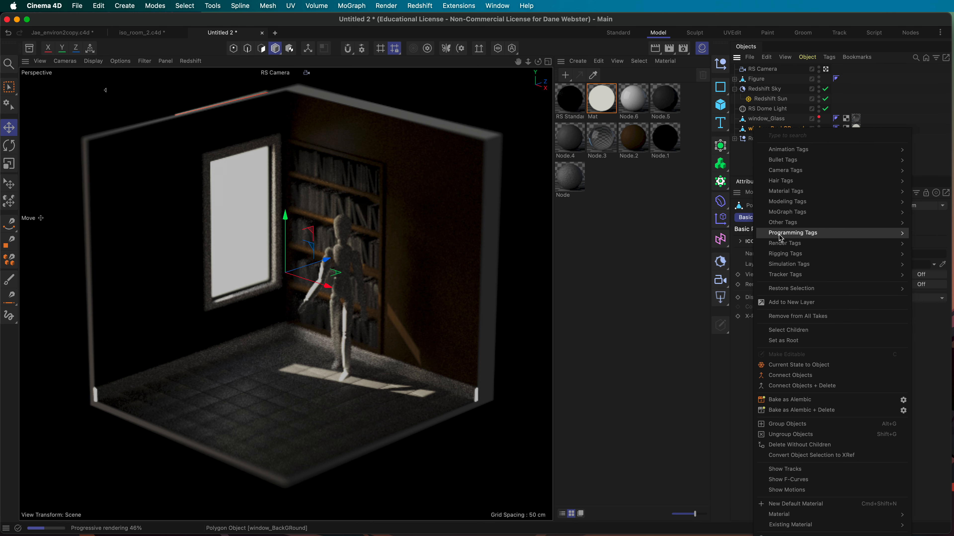
mouse_move(781, 237)
click(929, 284)
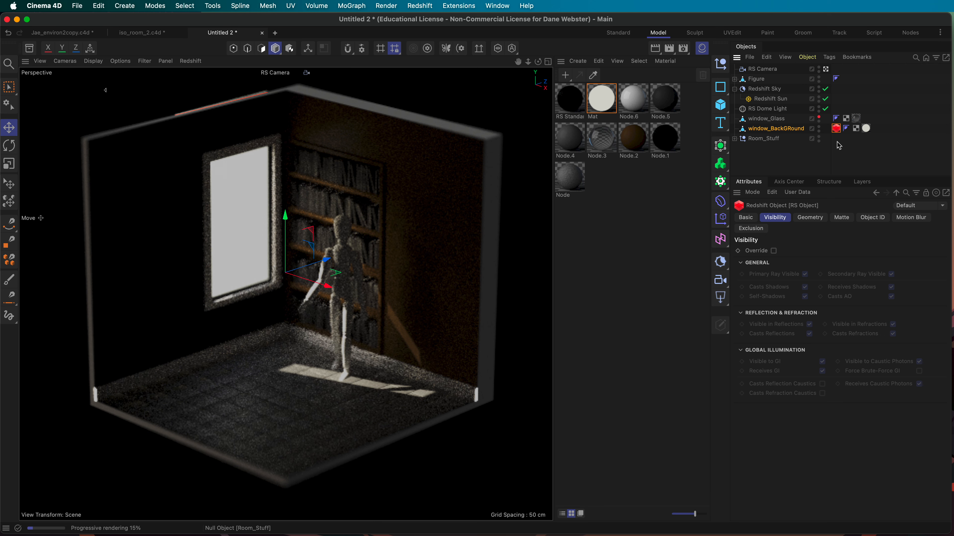
Step: Disable Casts Shadows, Self-Shadows and Receives Shadows on the backdrop, then slide it along X
click(773, 250)
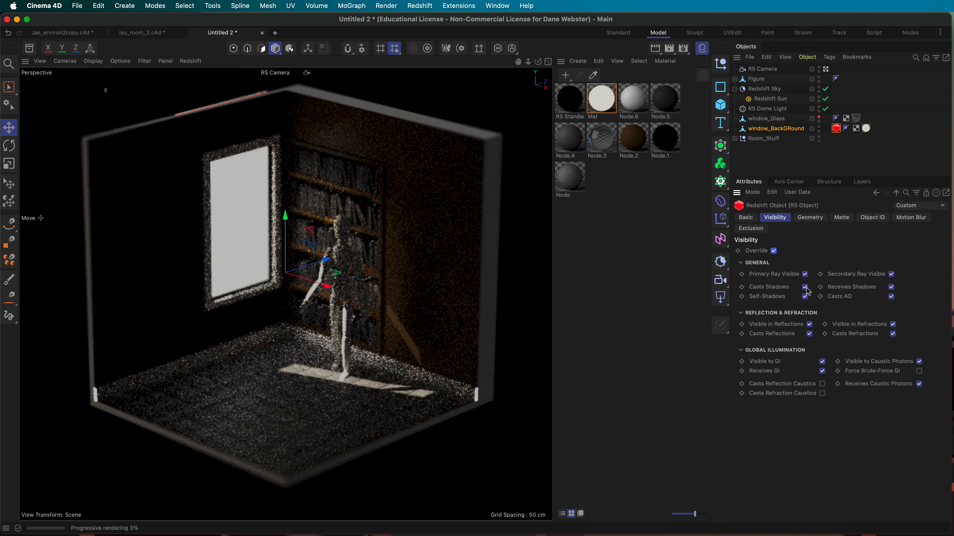
click(805, 287)
click(805, 297)
click(891, 287)
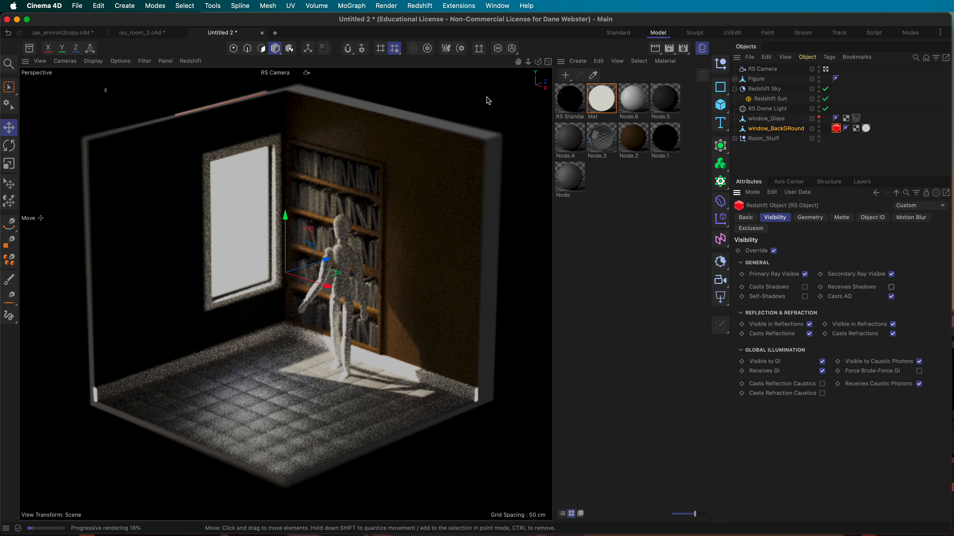
click(766, 118)
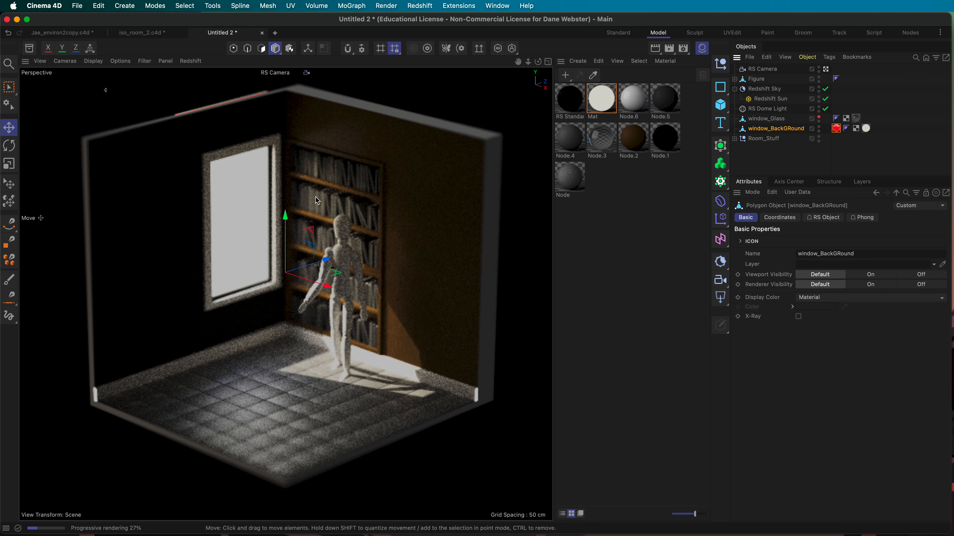
drag(327, 286, 360, 301)
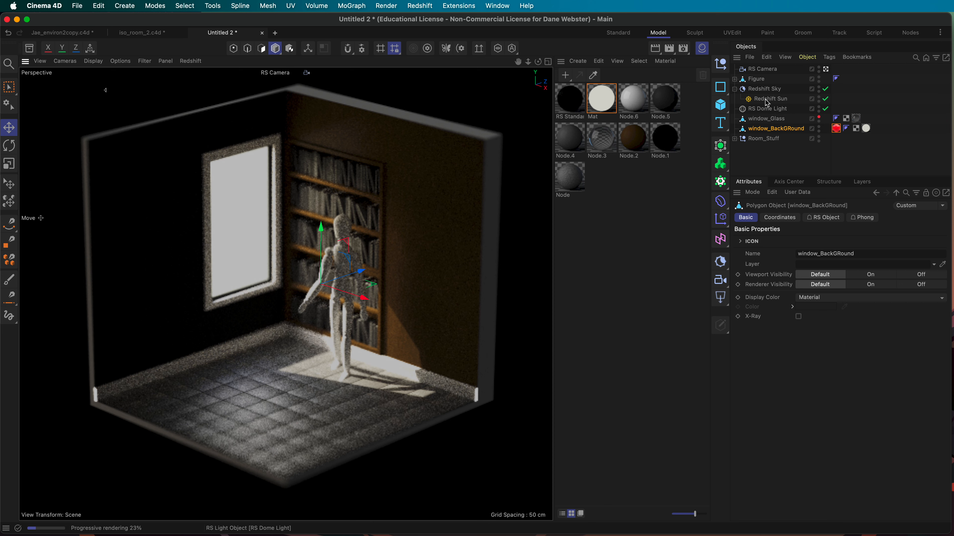
Step: Override the RS Camera background with a dark desaturated blue (R 0.1536, G 0.1536, B 0.24)
click(762, 70)
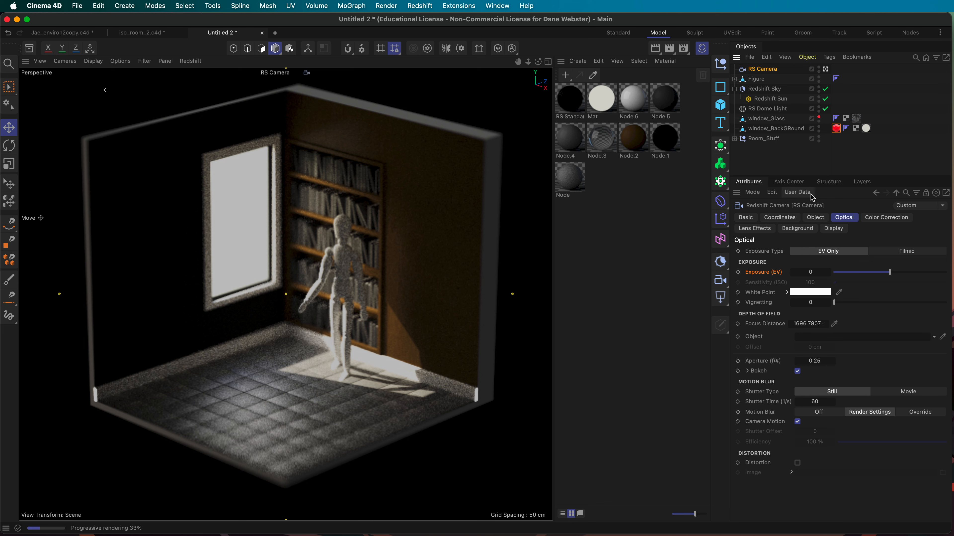
click(834, 229)
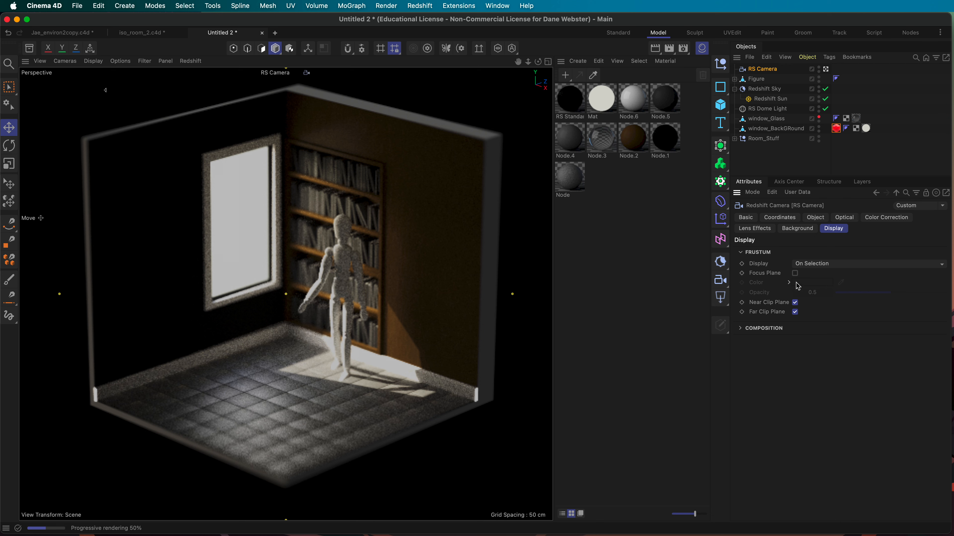
click(789, 233)
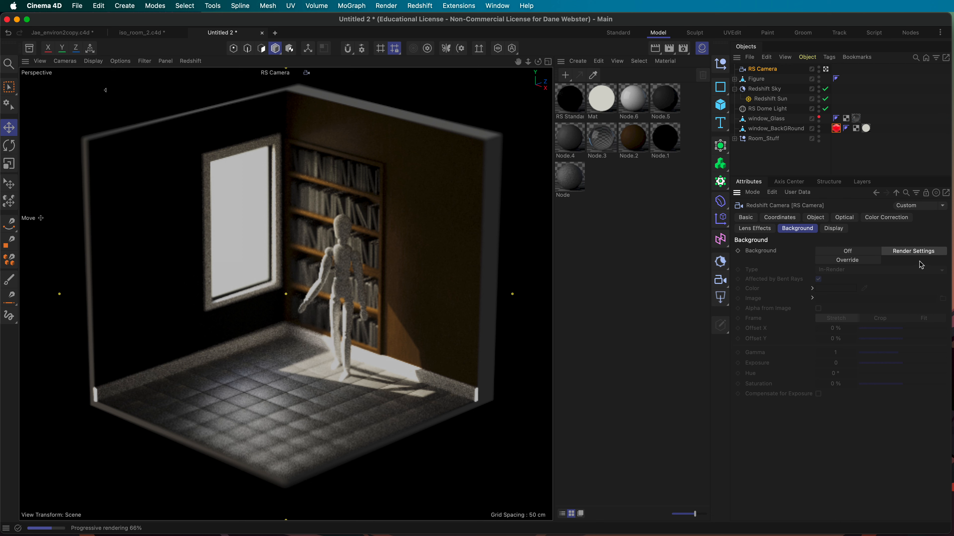
click(850, 261)
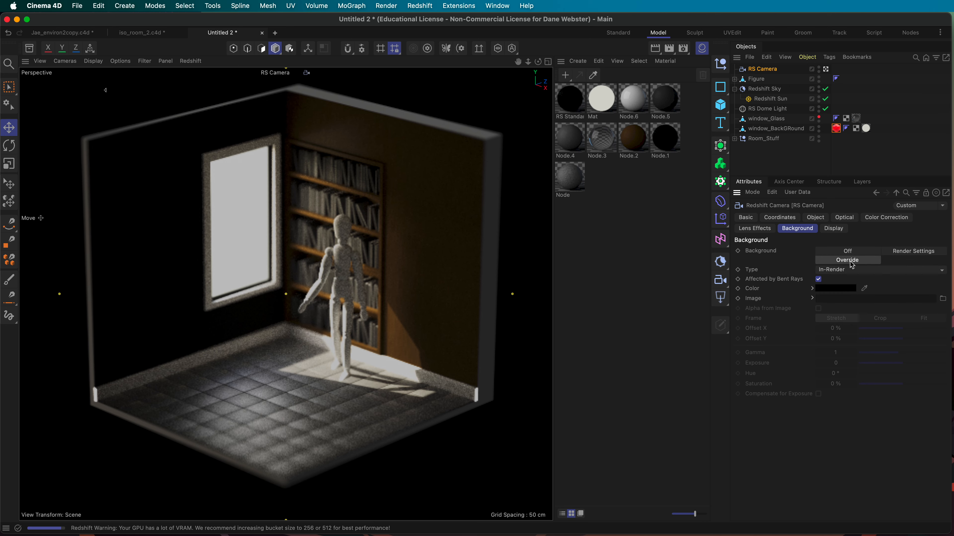
click(836, 288)
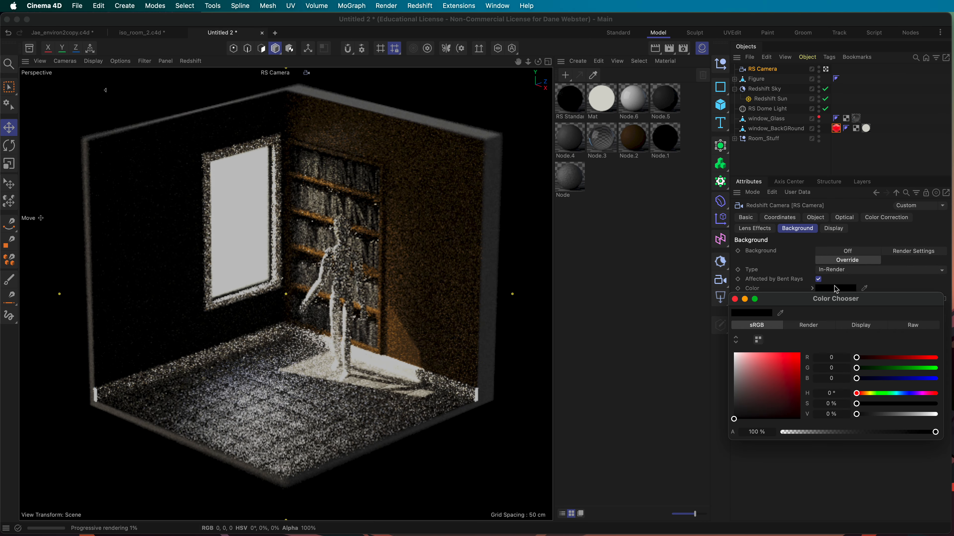
click(888, 379)
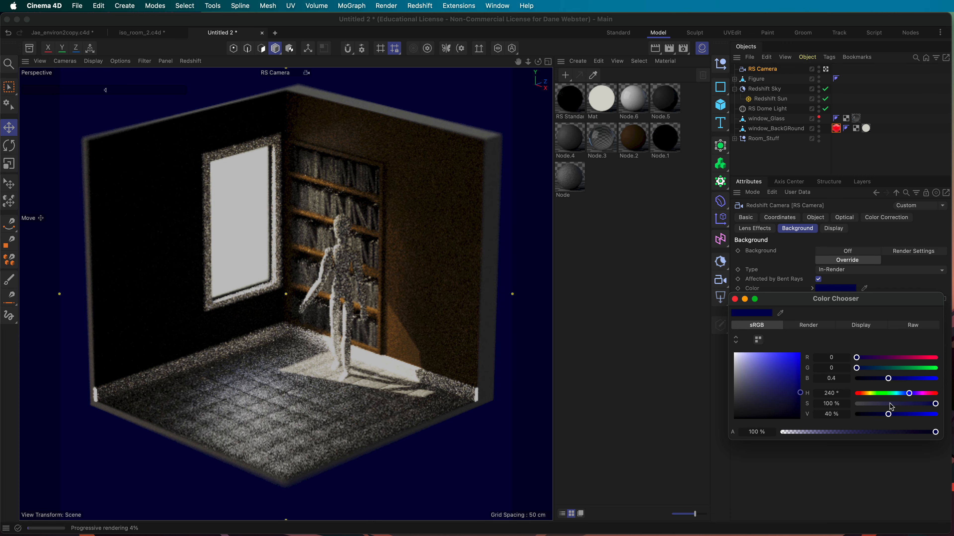
click(903, 404)
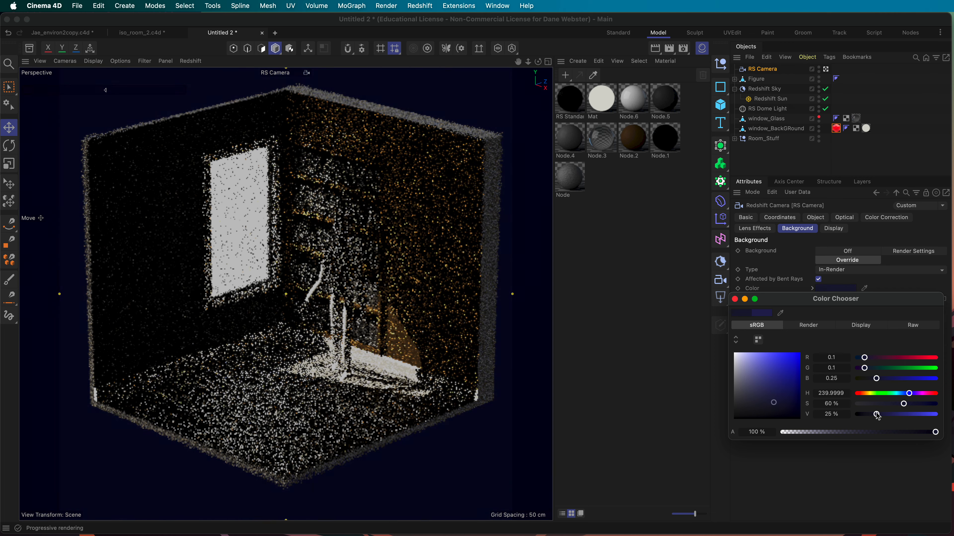
drag(884, 405, 886, 408)
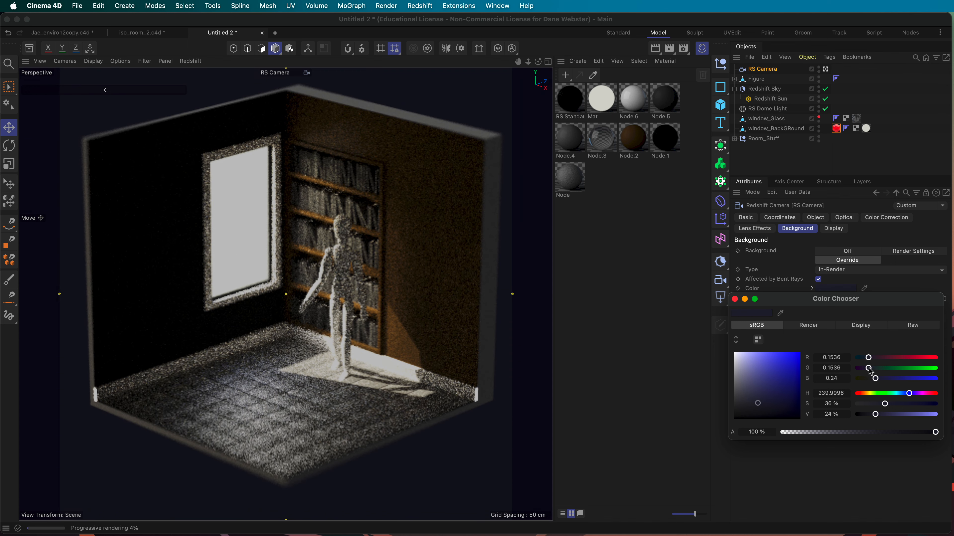
drag(869, 369, 873, 368)
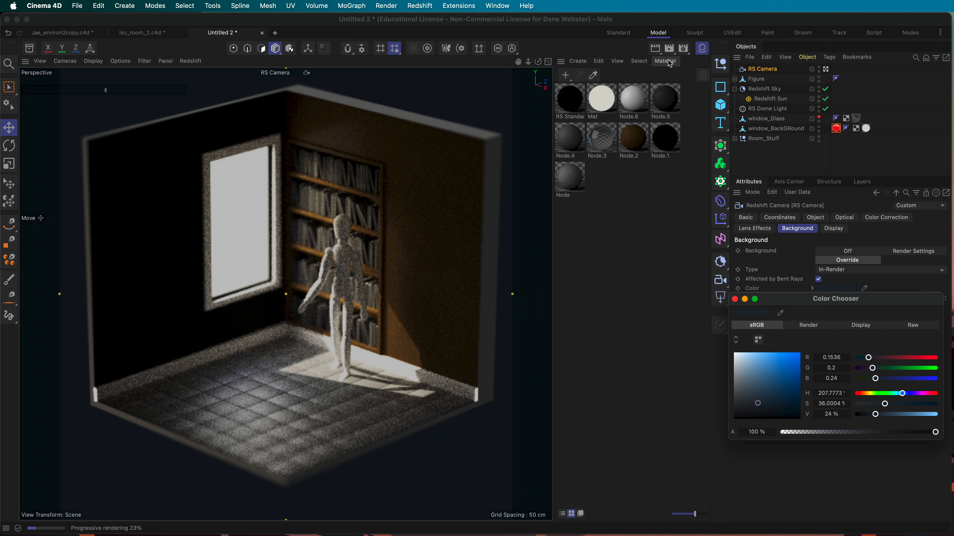
Step: Stop the viewport IPR and set the render output Width and Height to 1000 pixels
click(193, 62)
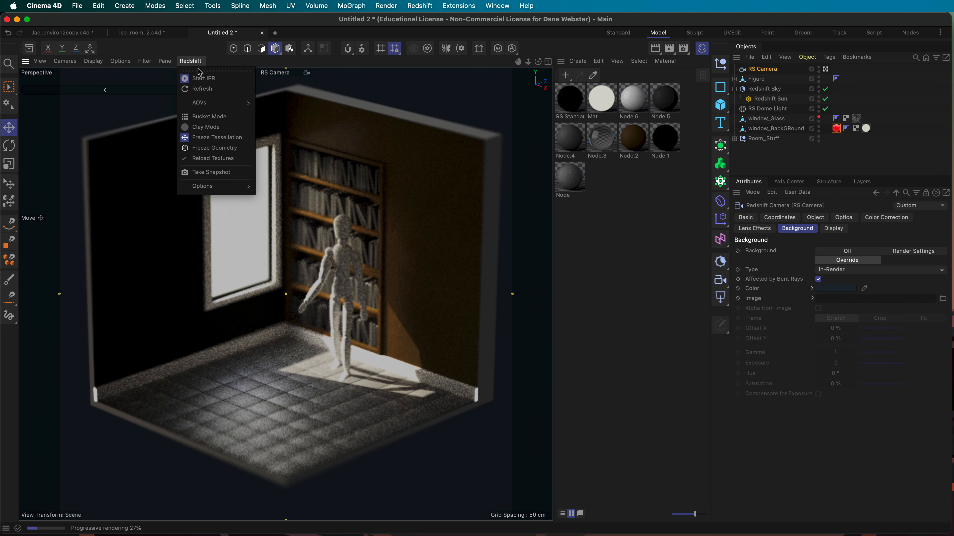
click(201, 79)
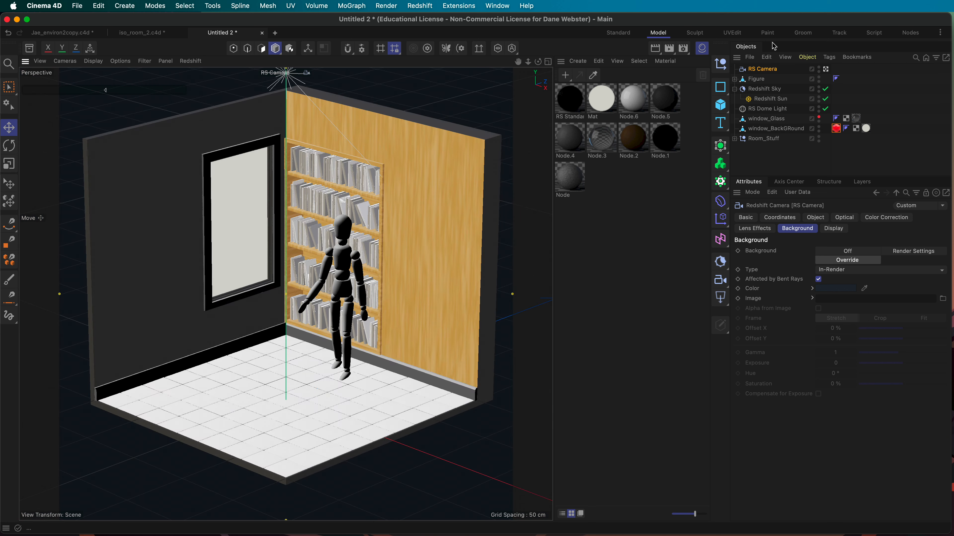
click(682, 49)
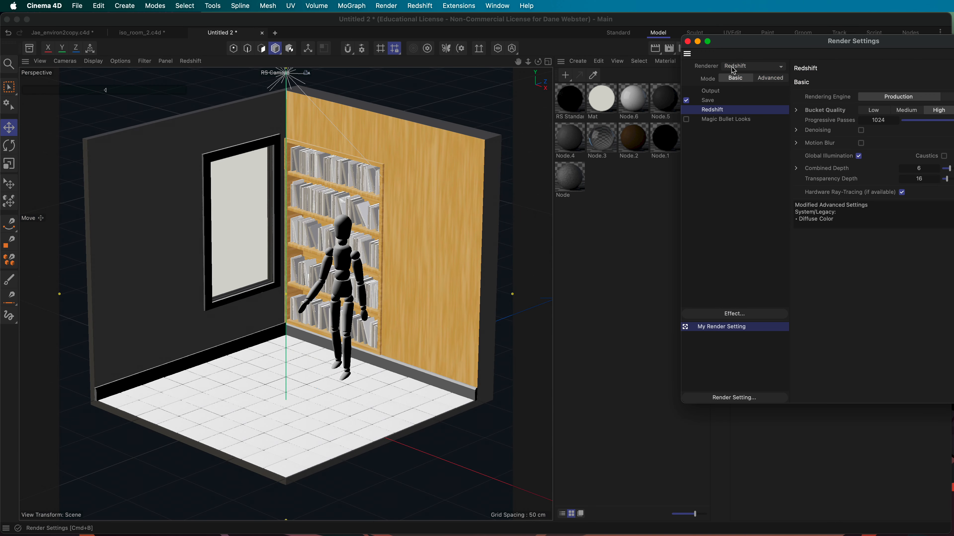
click(709, 91)
click(876, 95)
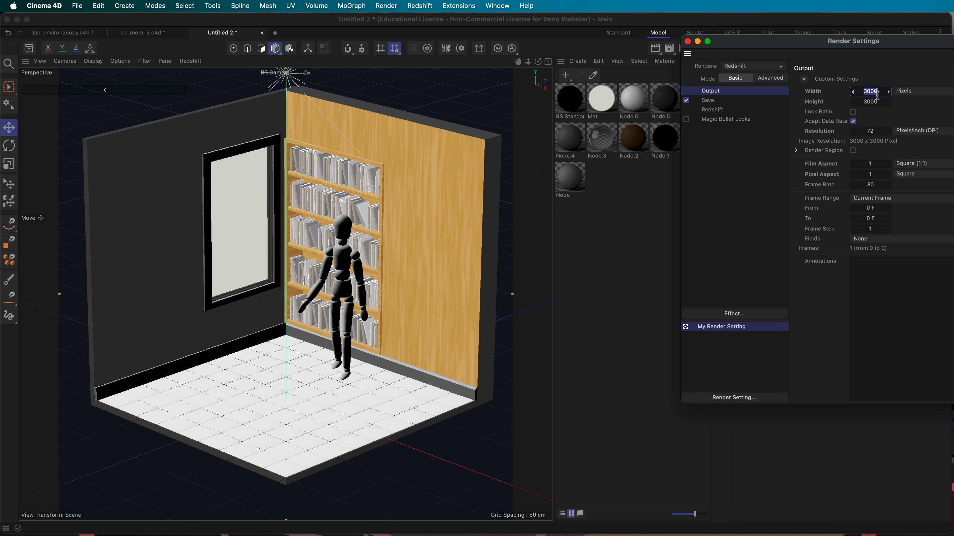
text(1000)
key(Tab)
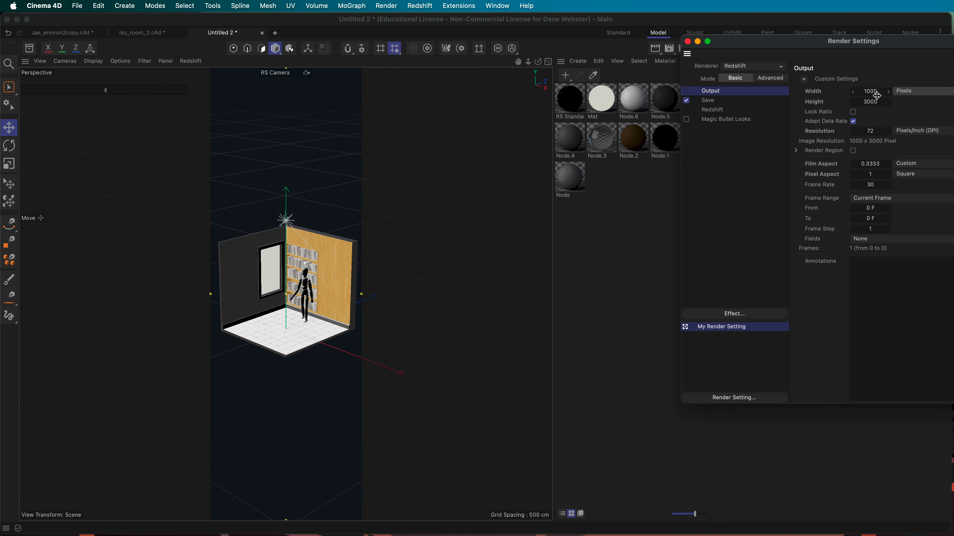
text(100)
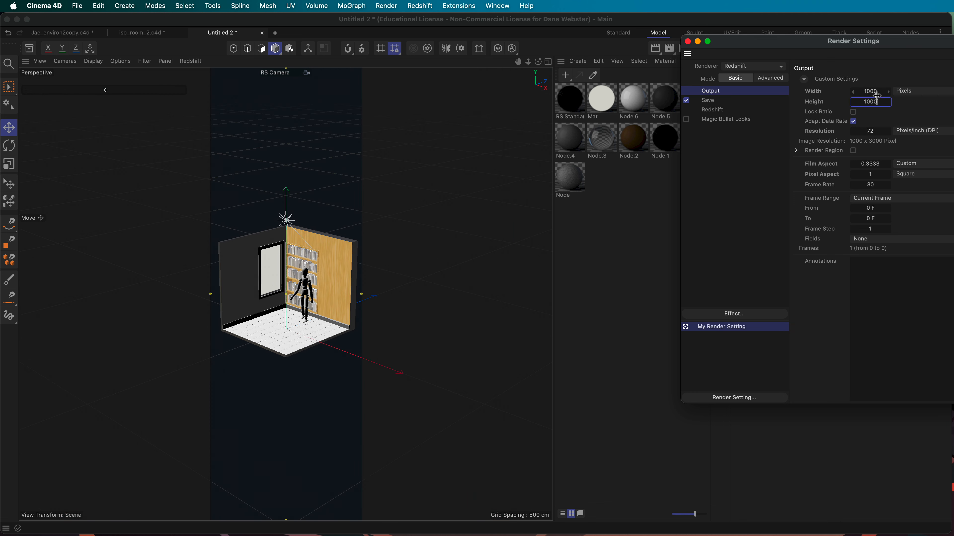
text(0)
key(Tab)
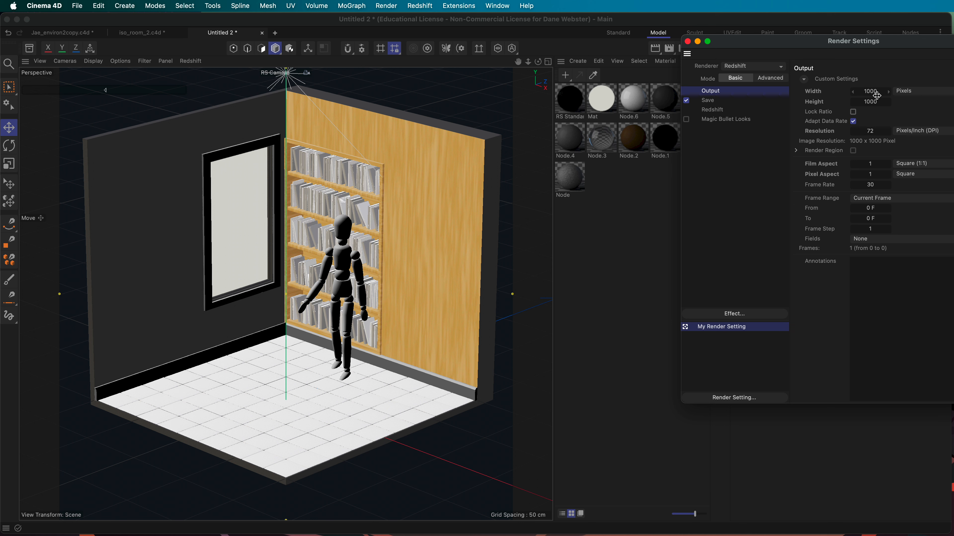
click(687, 42)
Step: Render the 1000 × 1000 room to the Picture Viewer, then maximise, zoom and enlarge that window
key(shift+r)
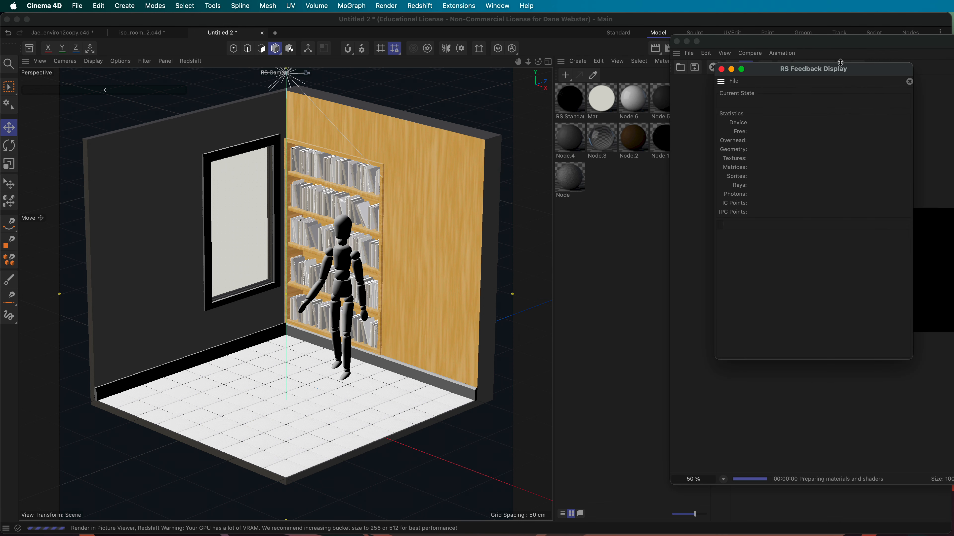
click(604, 37)
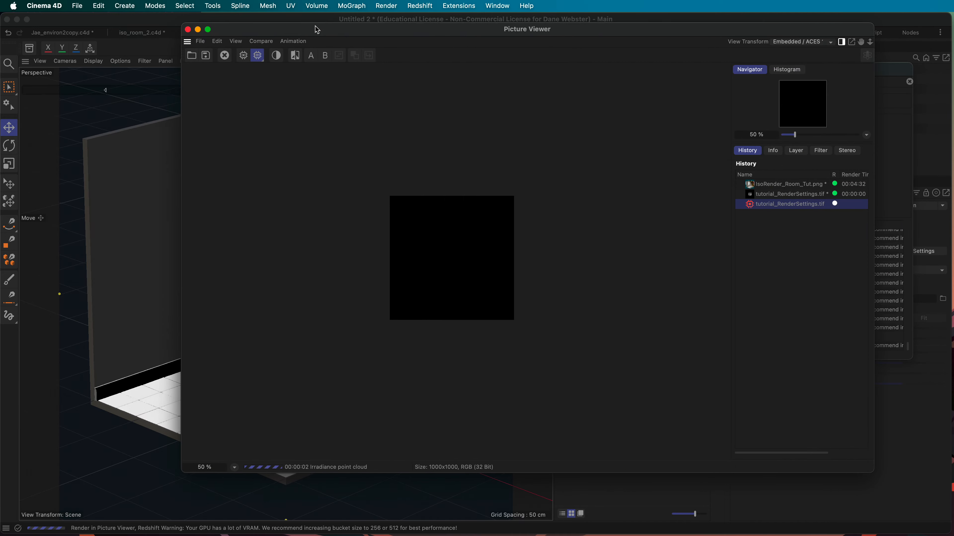
scroll(446, 282, up, 8)
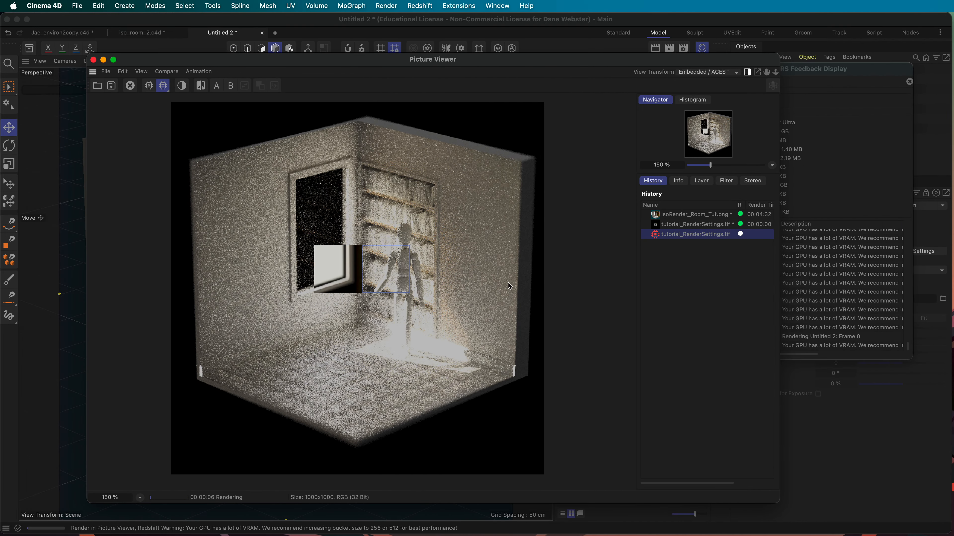
scroll(568, 300, up, 1)
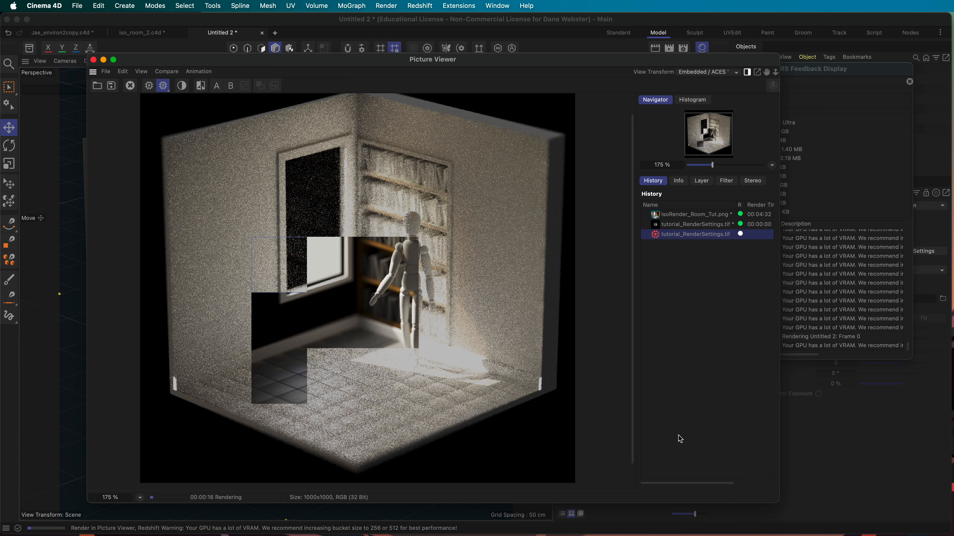
drag(778, 502, 786, 529)
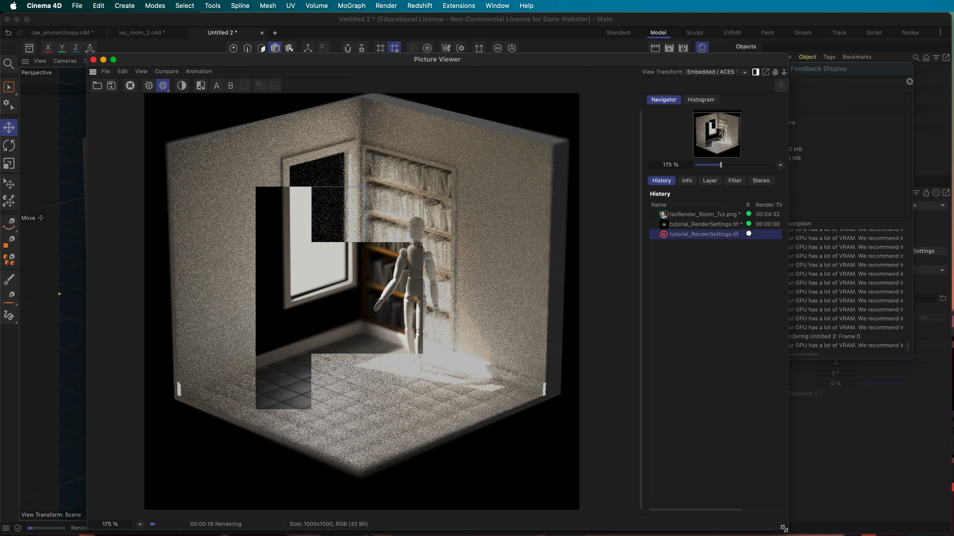
scroll(411, 323, down, 1)
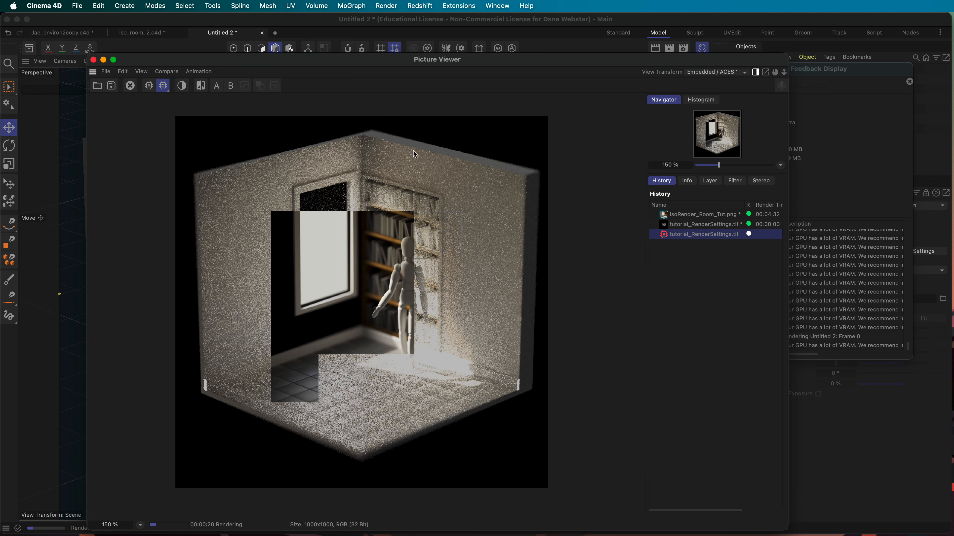